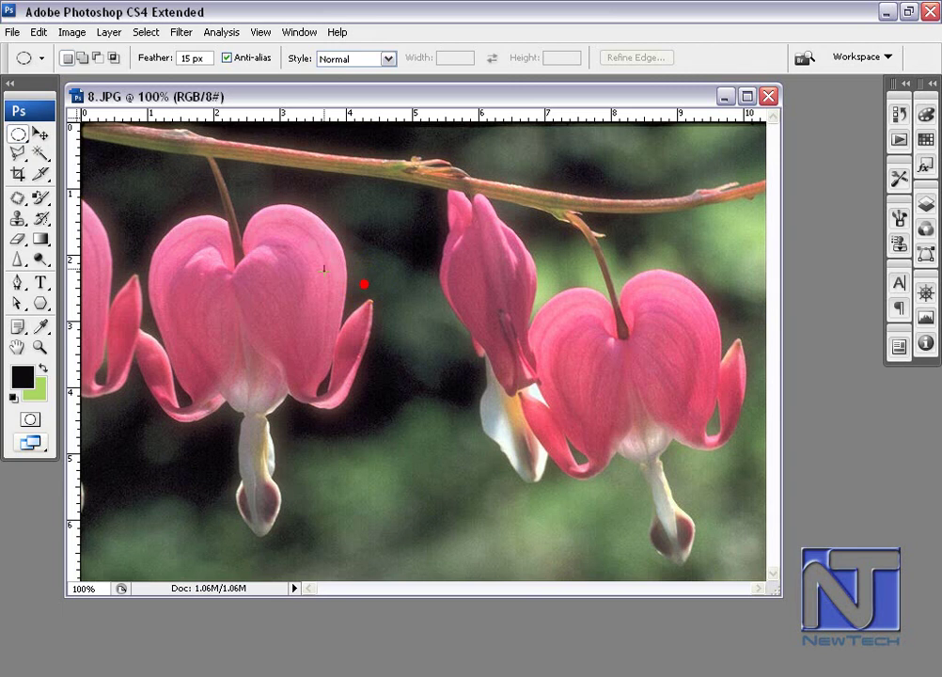
Open the Curves dialog on 8.JPG and move it up and left to uncover the photo
left_click(72, 32)
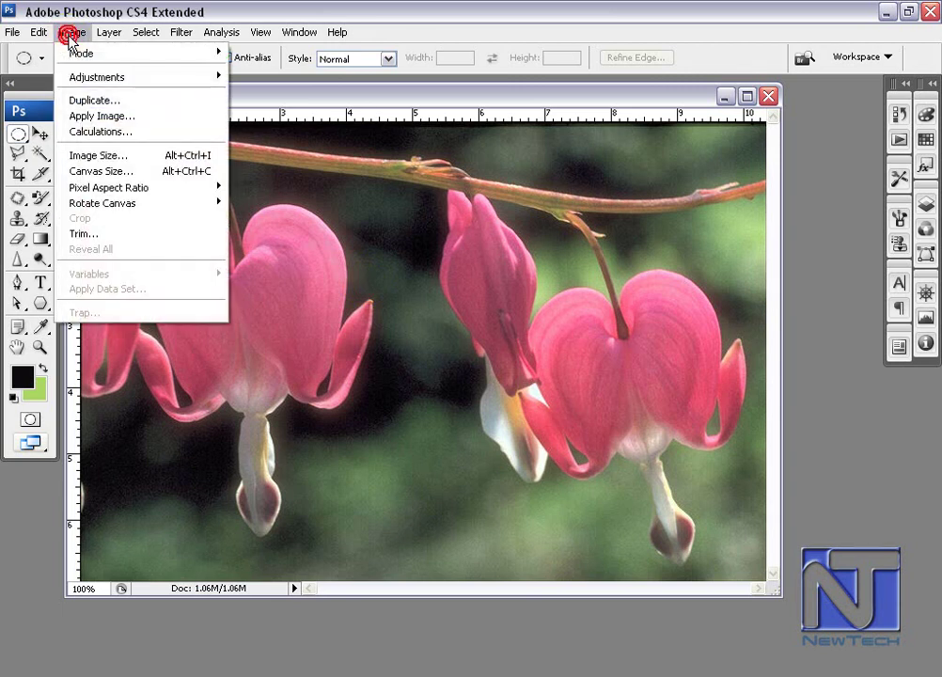
mouse_move(97, 76)
left_click(274, 140)
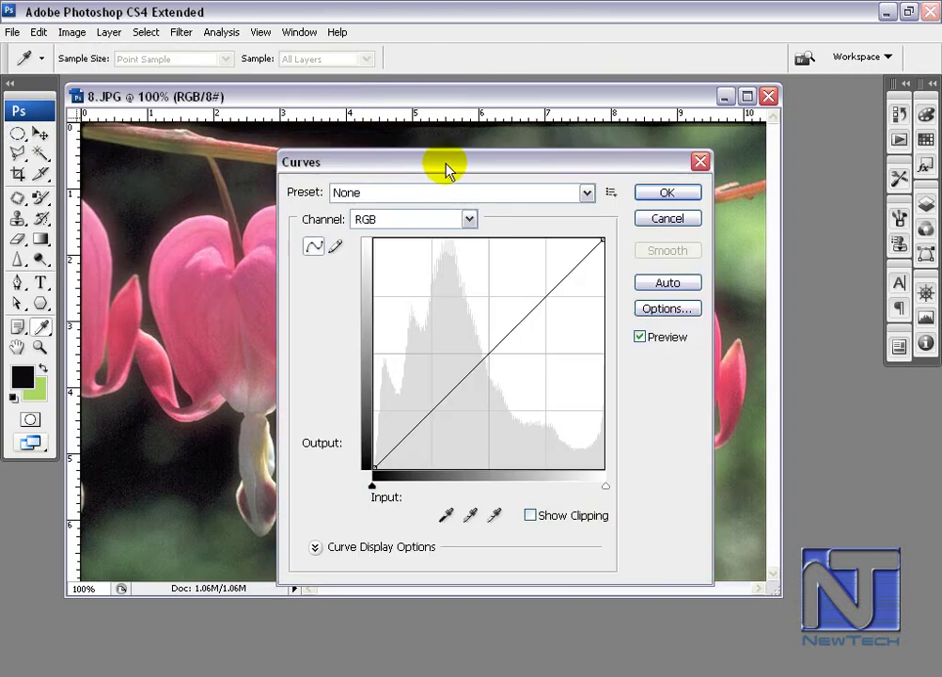
left_click_drag(442, 166, 402, 141)
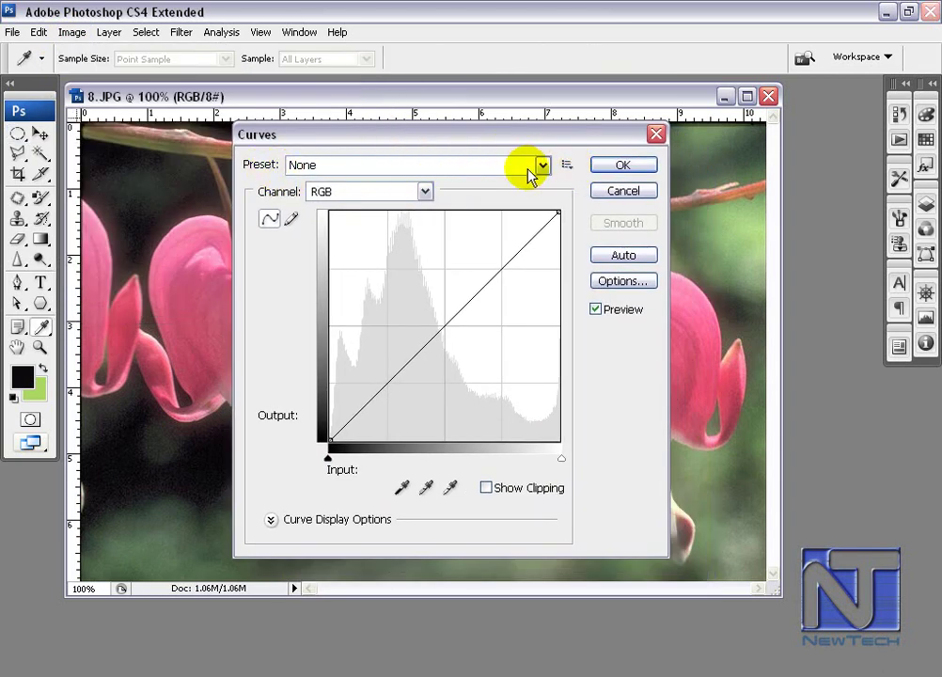
left_click(351, 197)
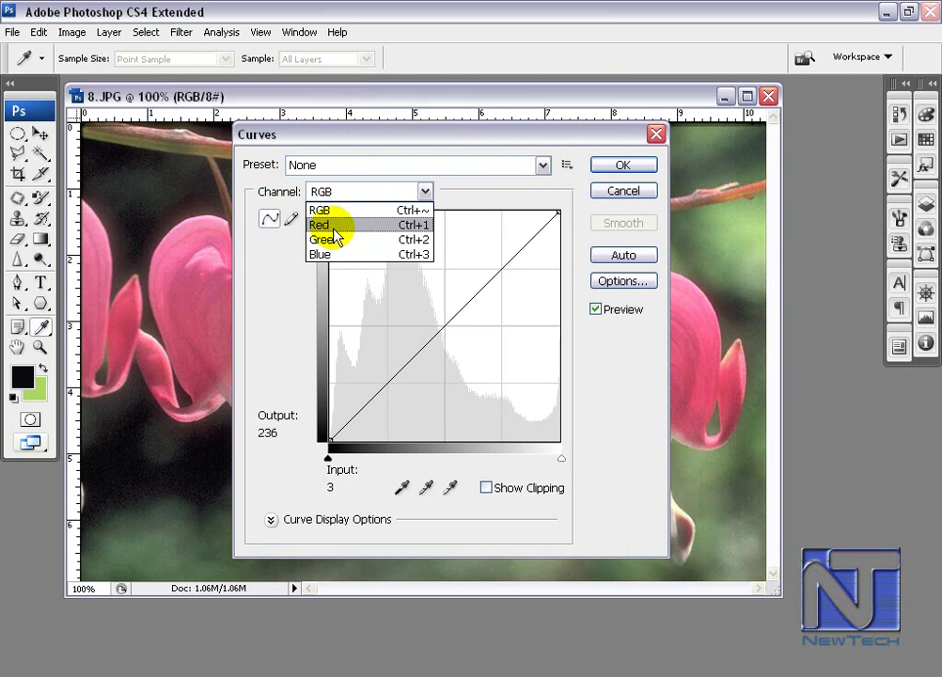
left_click(269, 220)
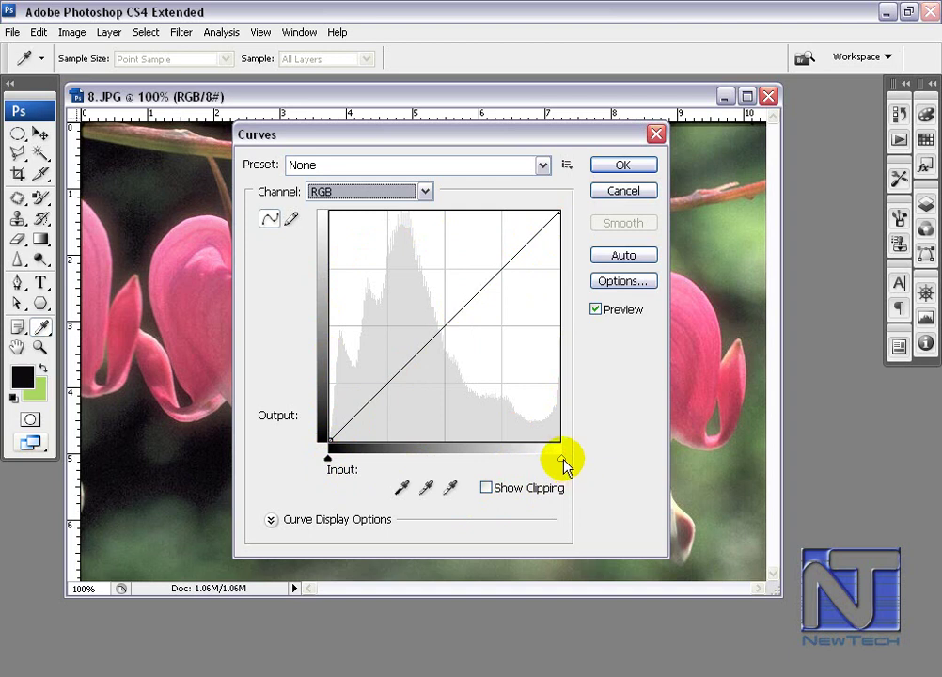
Inspect the curve's 255 white and 0 black endpoints and their Input/Output values
left_click(558, 209)
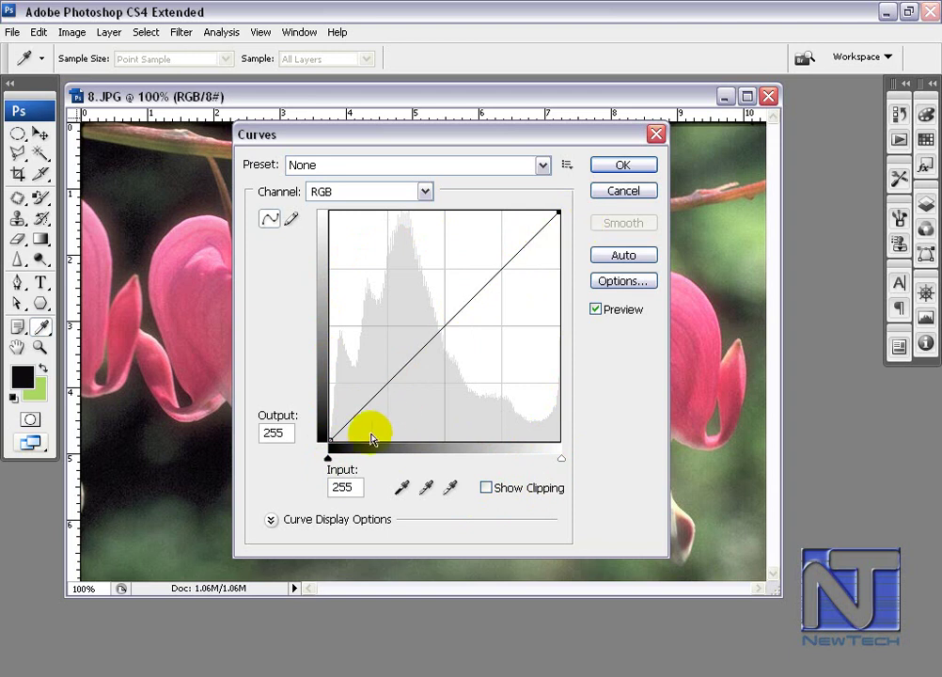
left_click(329, 437)
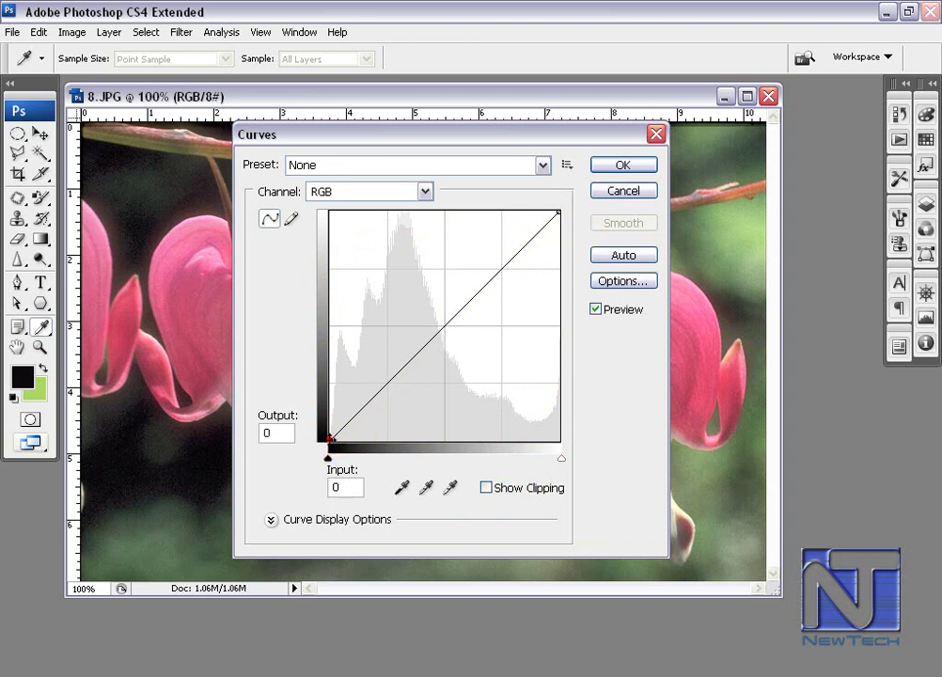
left_click(279, 432)
left_click(351, 483)
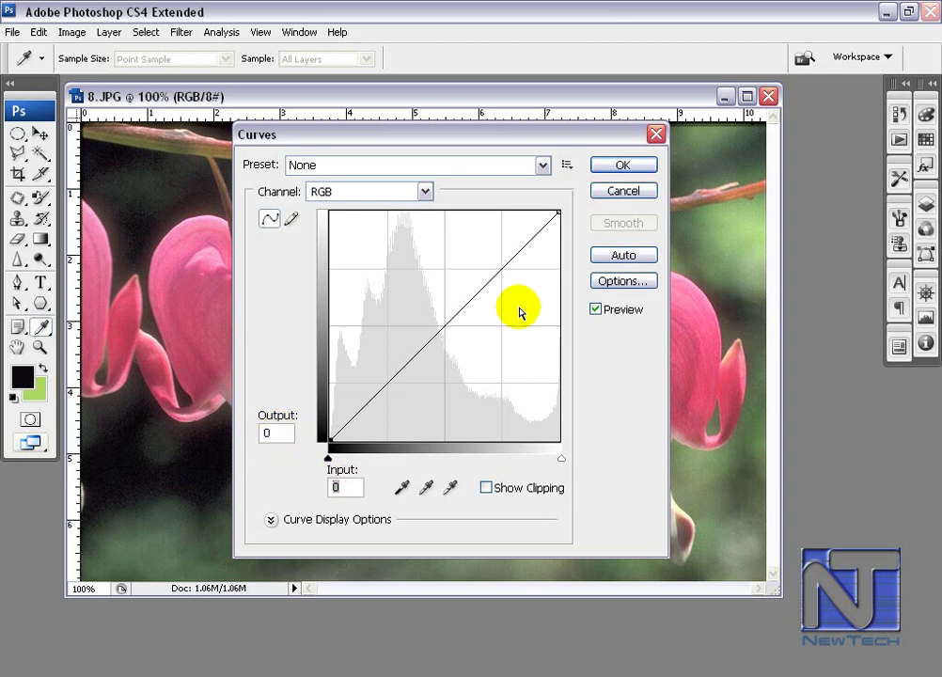
left_click(557, 212)
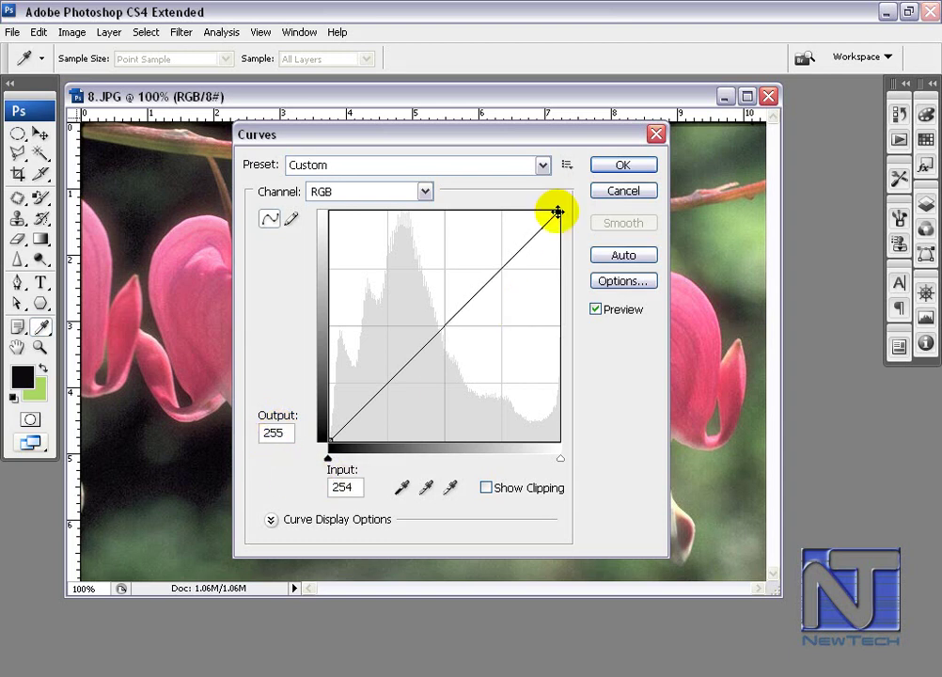
Expand Curve Display Options, use the 10×10 grid, and toggle Histogram off and back on
left_click(271, 519)
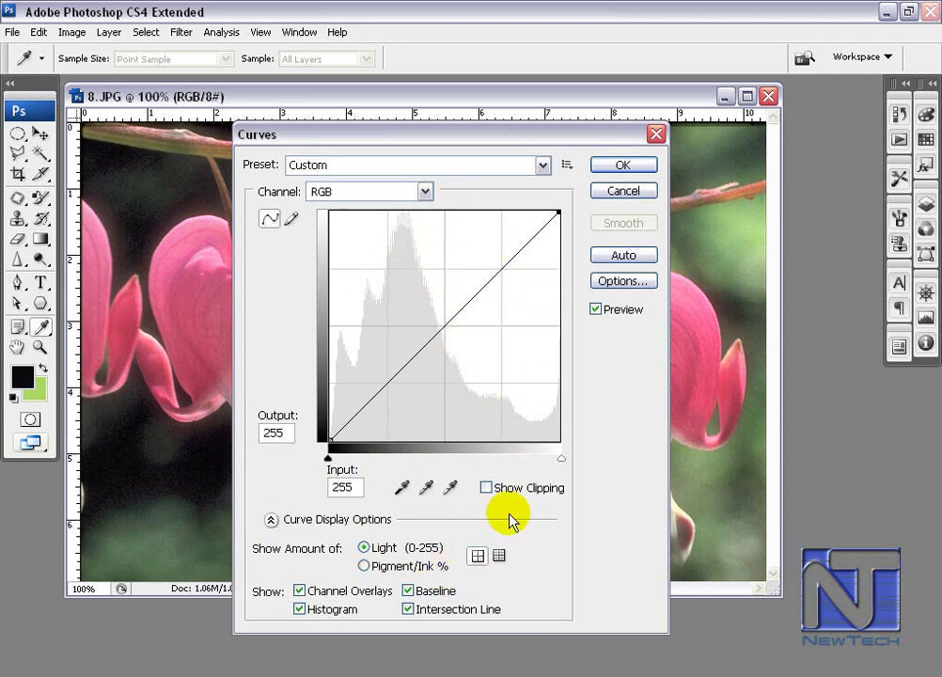
left_click(500, 555)
left_click(477, 554)
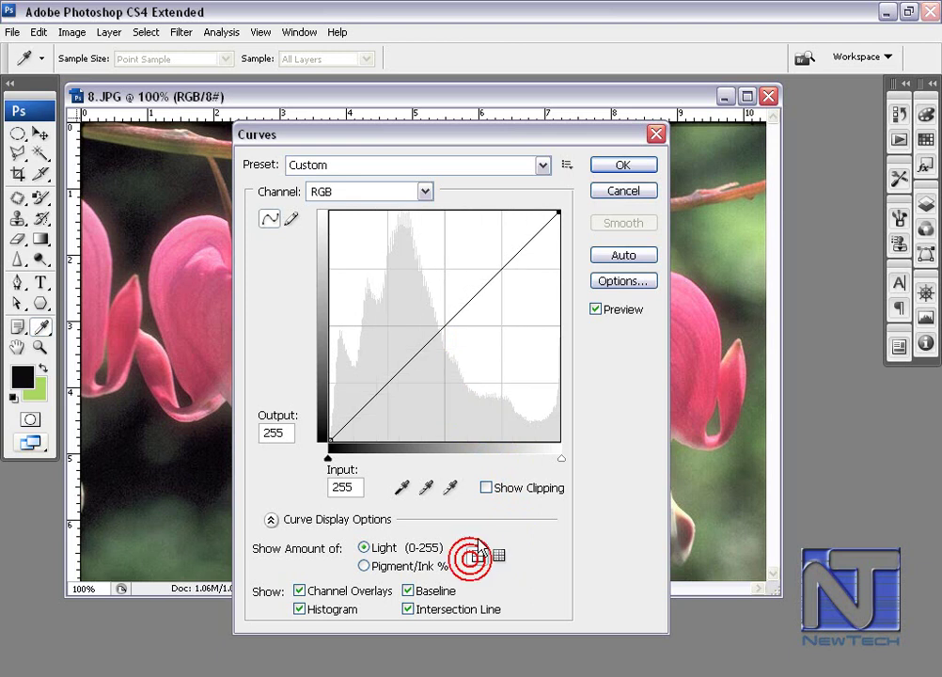
left_click(476, 339, "alt")
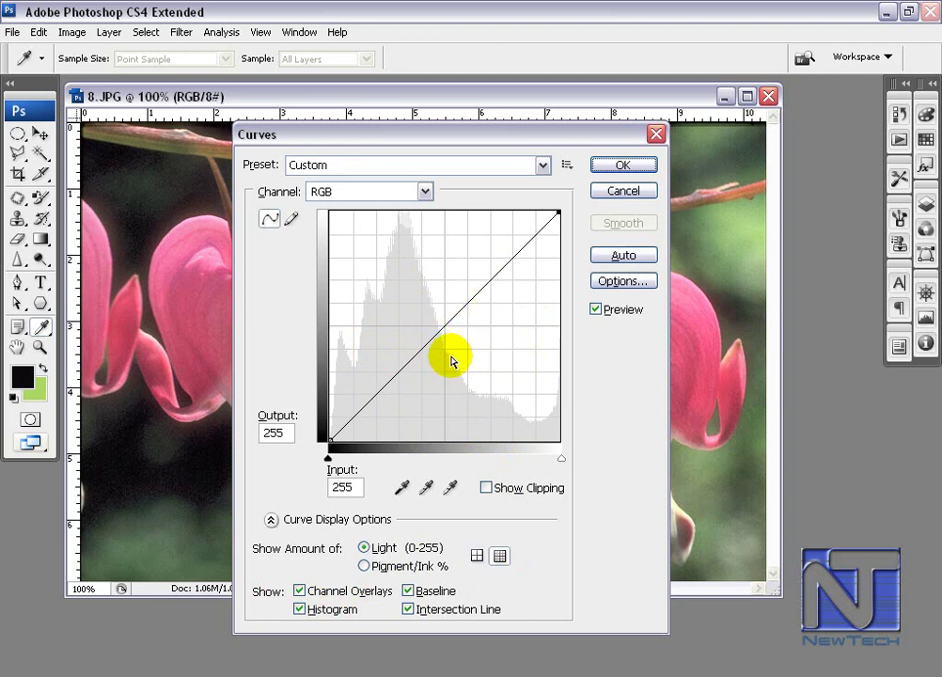
left_click(301, 609)
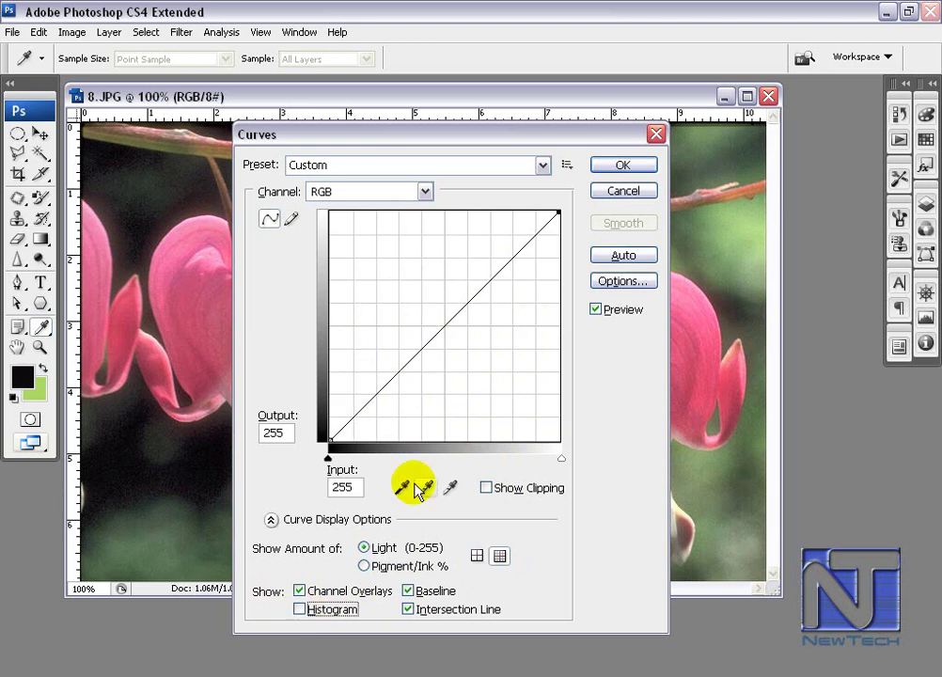
left_click(301, 609)
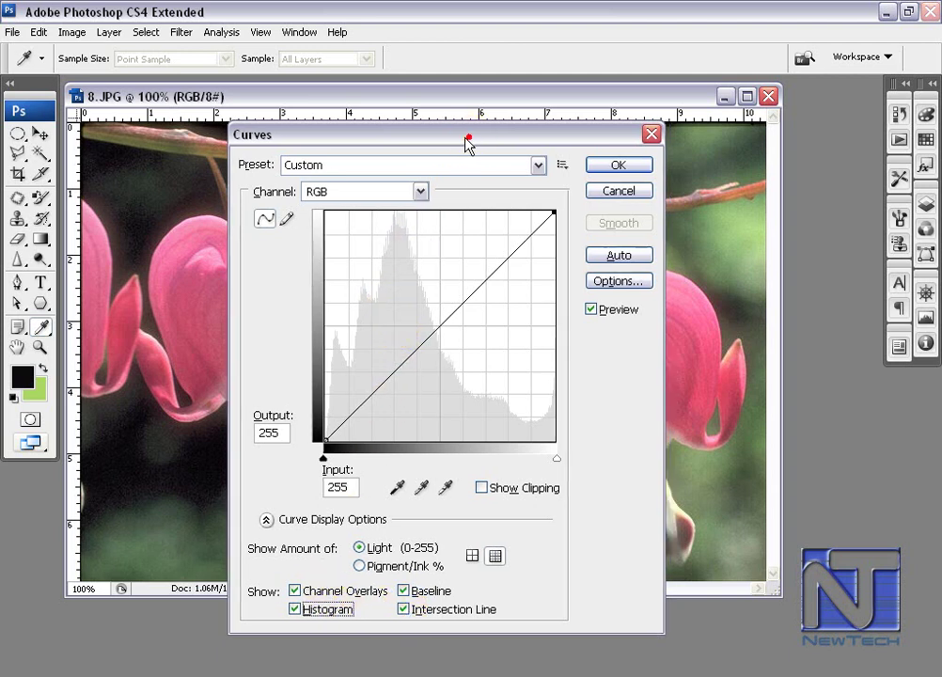
Pencil-draw a freehand RGB curve that dips slightly below the diagonal through the midtones
left_click_drag(473, 148, 436, 133)
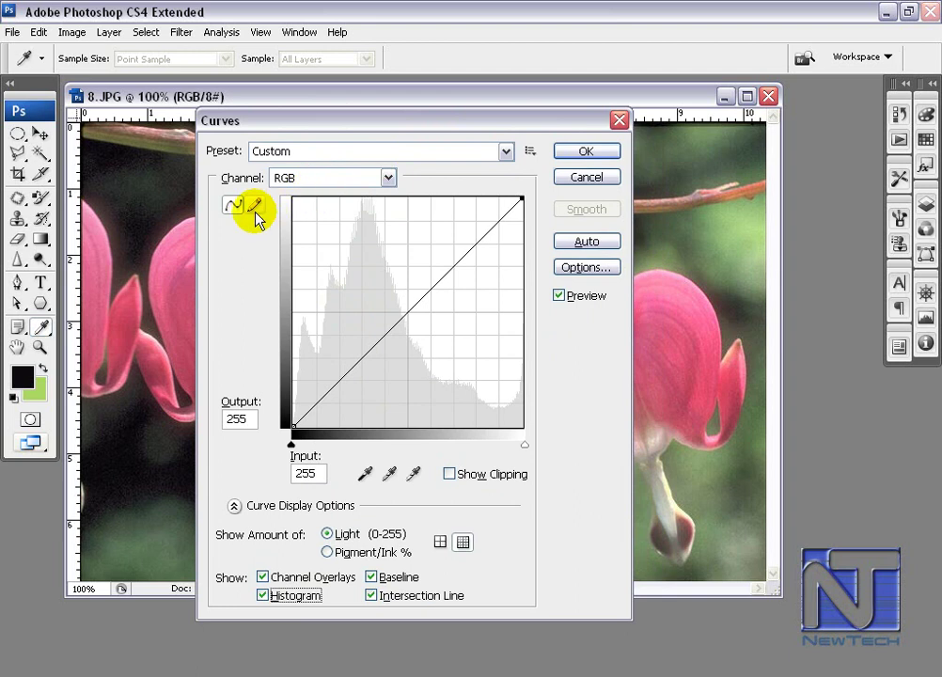
left_click(256, 206)
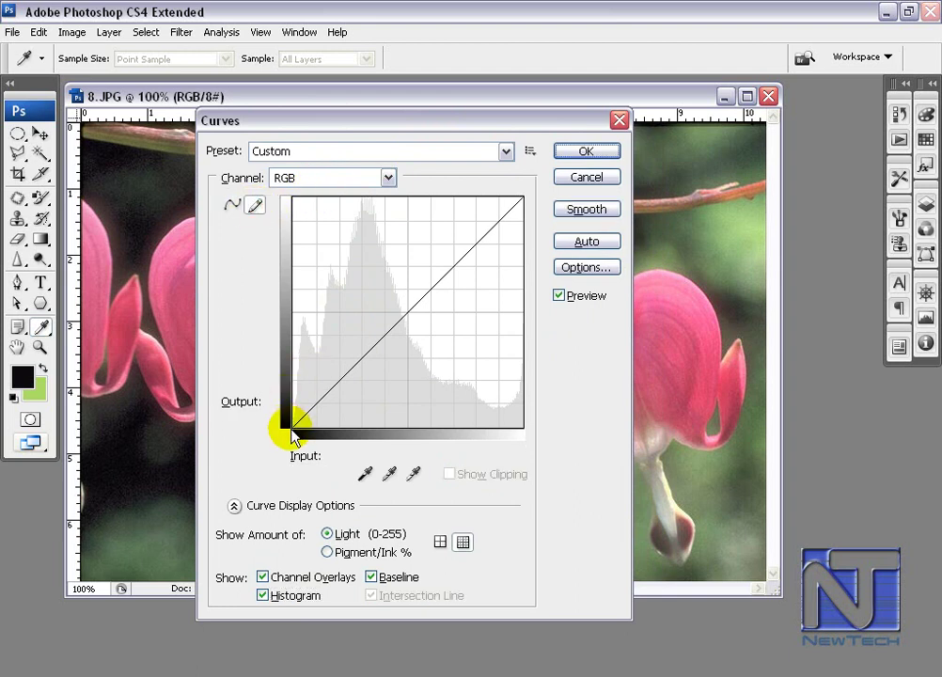
left_click_drag(301, 419, 524, 196)
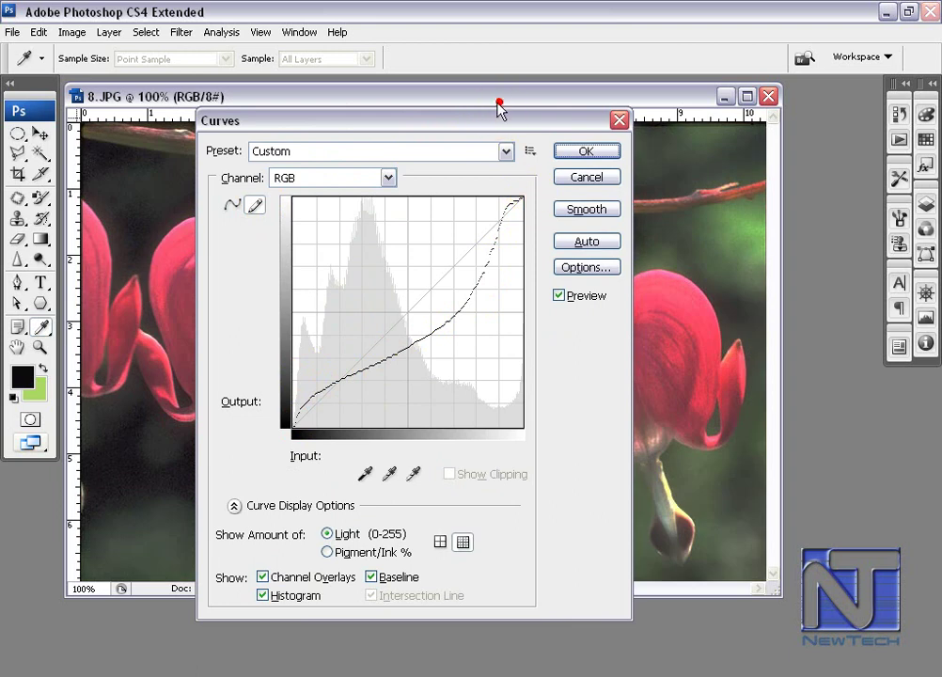
mouse_move(505, 122)
left_mouse_down()
mouse_move(259, 194)
mouse_move(812, 125)
left_mouse_up()
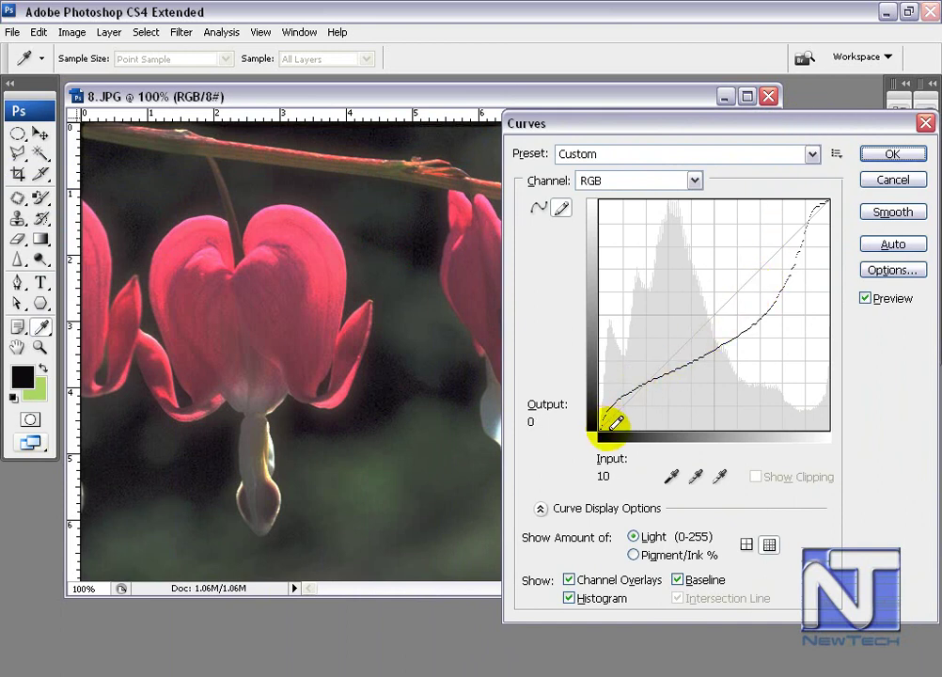
left_click_drag(610, 420, 837, 196)
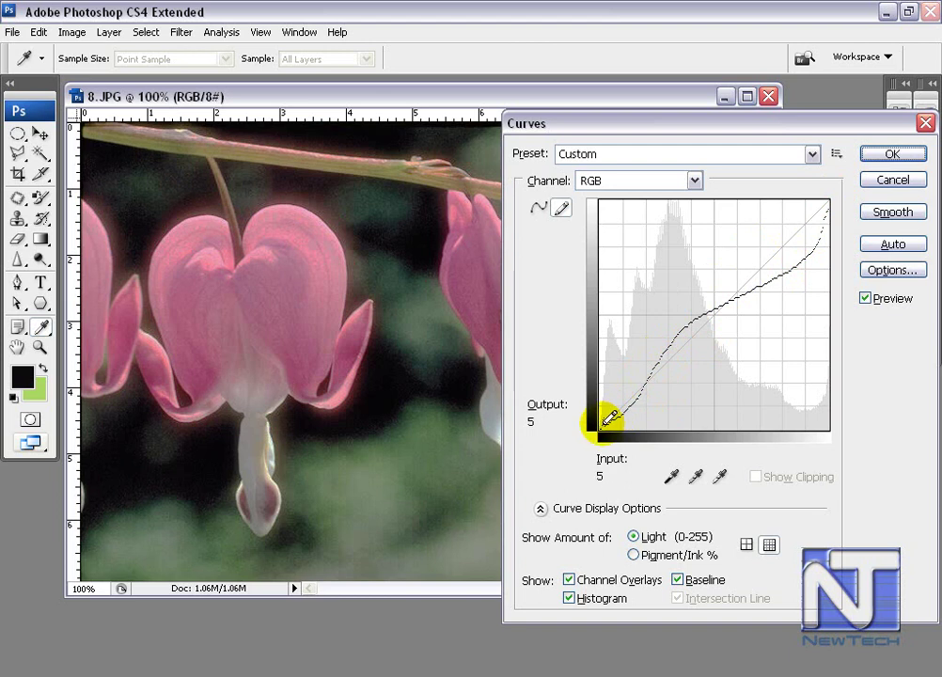
mouse_move(607, 419)
left_mouse_down()
mouse_move(698, 334)
mouse_move(731, 344)
left_mouse_up()
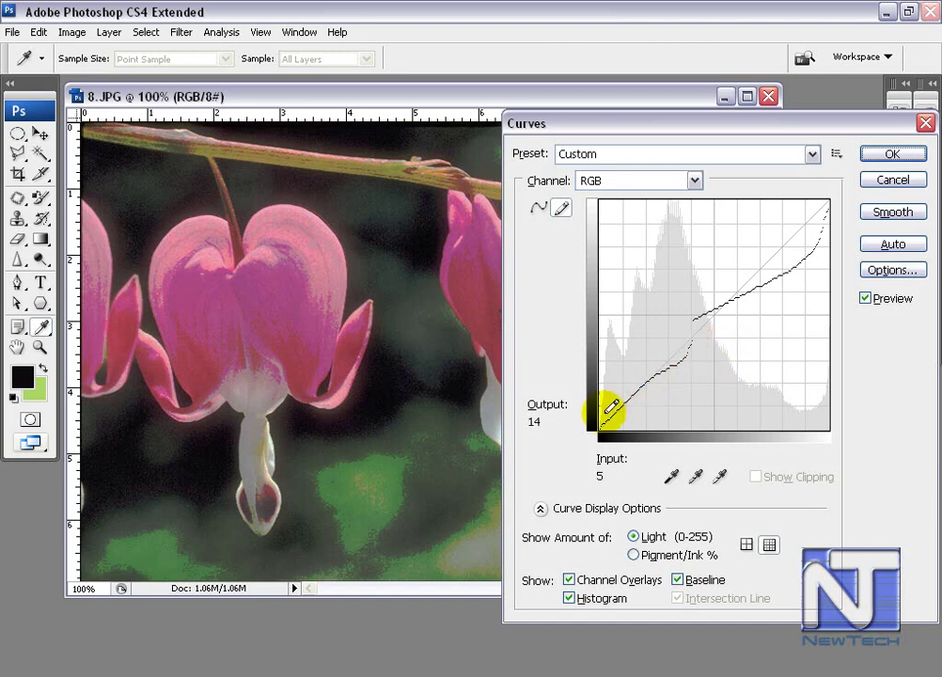
left_click_drag(607, 419, 840, 200)
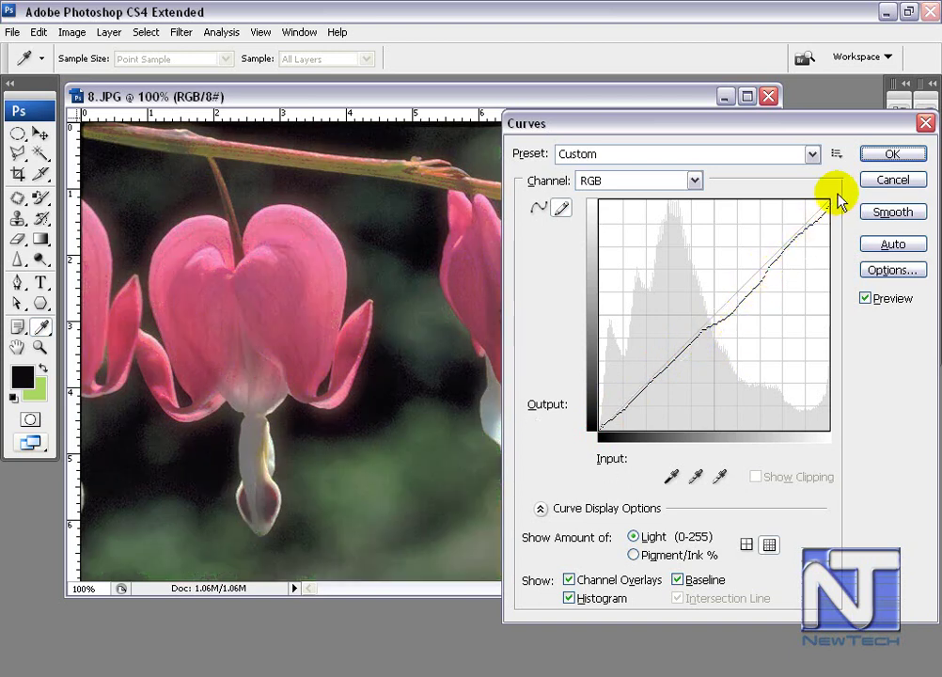
Convert the pencil curve to editable points and Ctrl-click away six control points
left_click(539, 207)
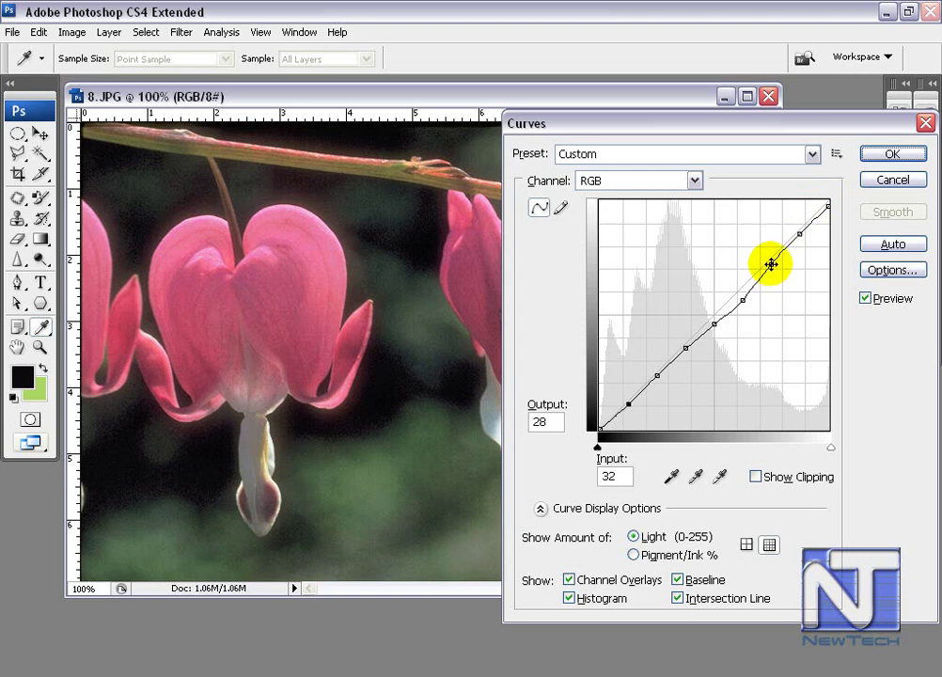
left_click(770, 264, "ctrl")
left_click(799, 234, "ctrl")
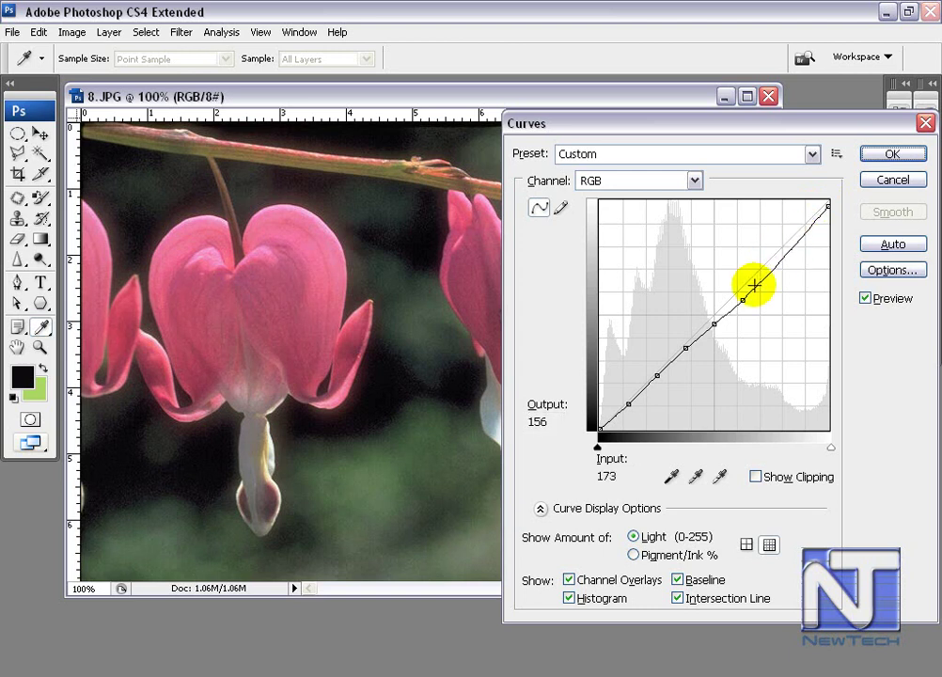
left_click(742, 299, "ctrl")
left_click(714, 324, "ctrl")
left_click(685, 347, "ctrl")
left_click(657, 376, "ctrl")
Delete the last leftover point, then add three control points along the midtones and highlights
left_click(628, 404, "ctrl")
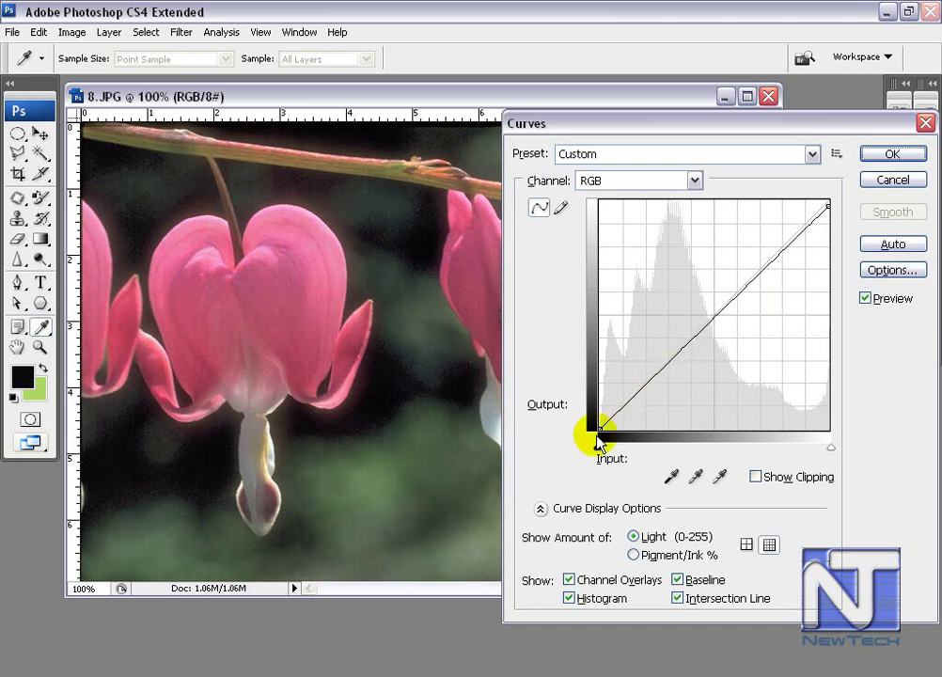
left_click(828, 203)
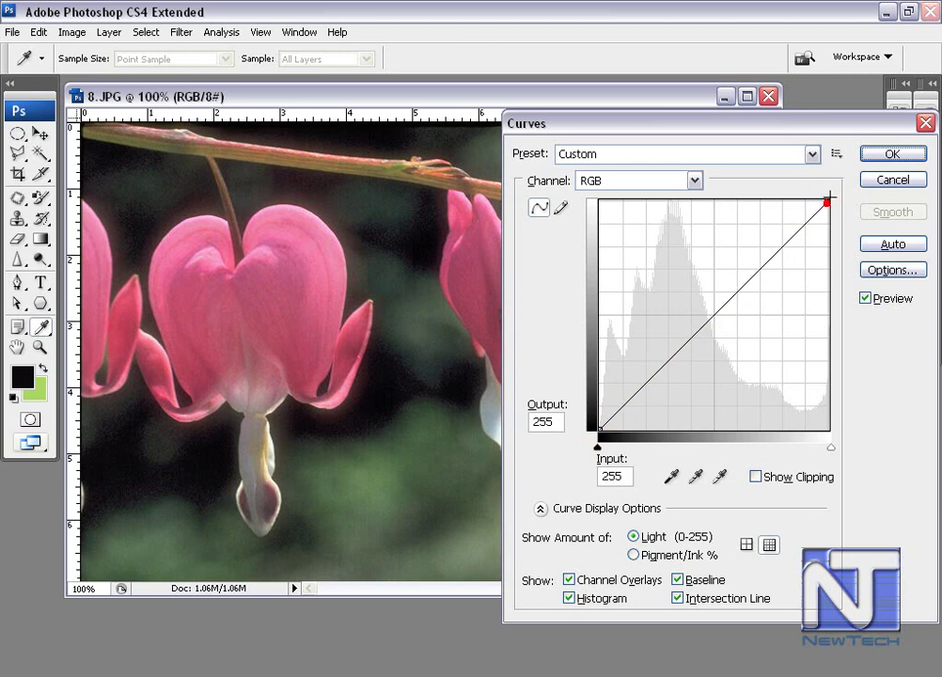
left_click(691, 336)
left_click(741, 285)
left_click(773, 254)
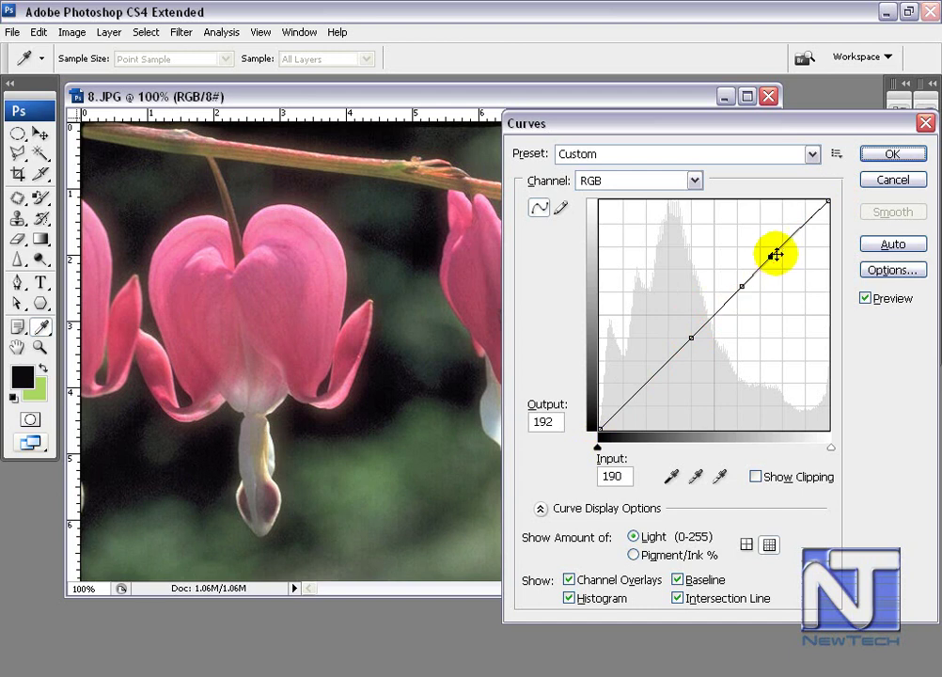
Shape an S-curve with the highlight point at 196/208 and the shadow point at 97/71
left_click_drag(771, 255, 771, 255)
left_click_drag(768, 241, 767, 239)
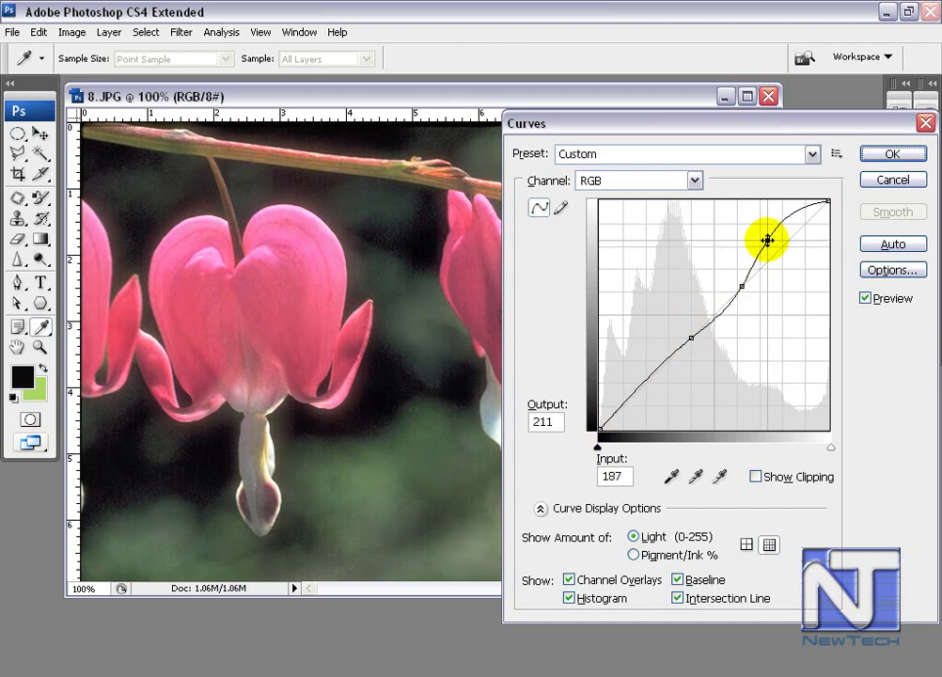
left_click(742, 287)
left_click_drag(742, 289, 743, 298)
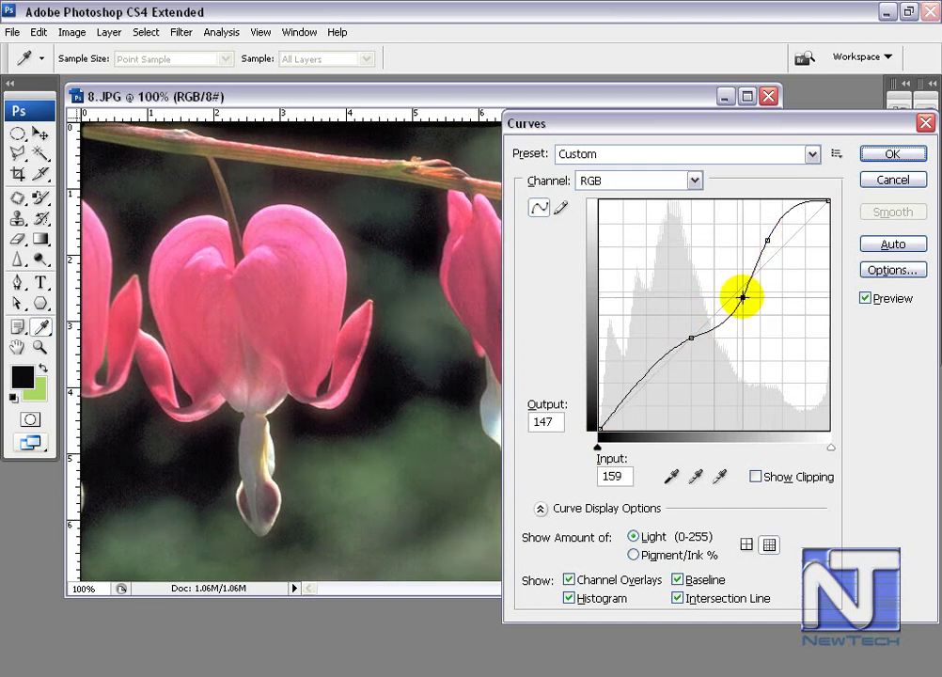
left_click_drag(691, 336, 686, 365)
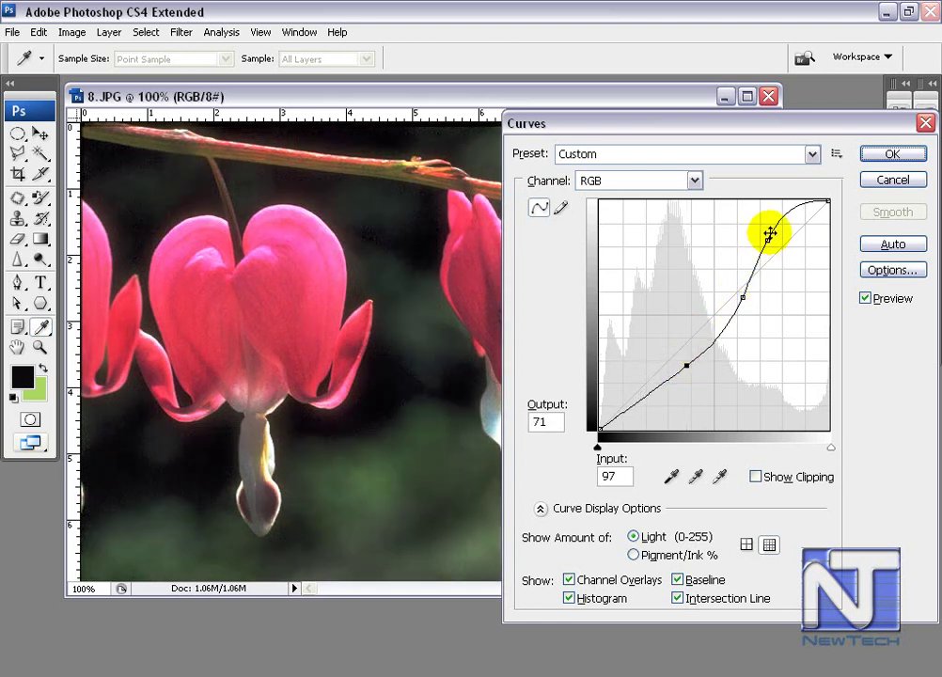
left_click_drag(773, 241, 773, 243)
left_click_drag(789, 130, 752, 140)
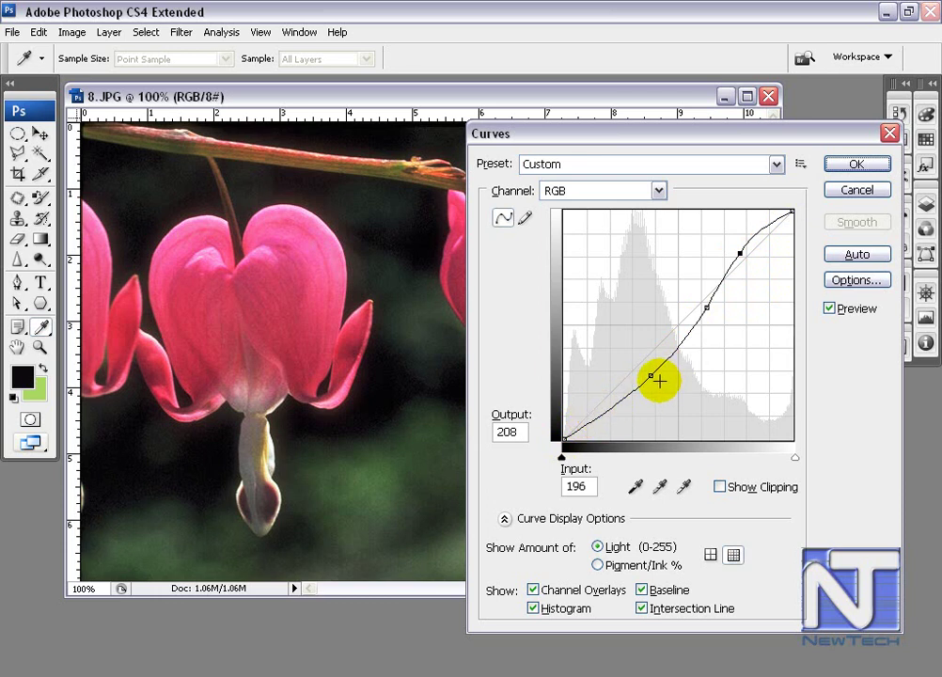
double_click(519, 430)
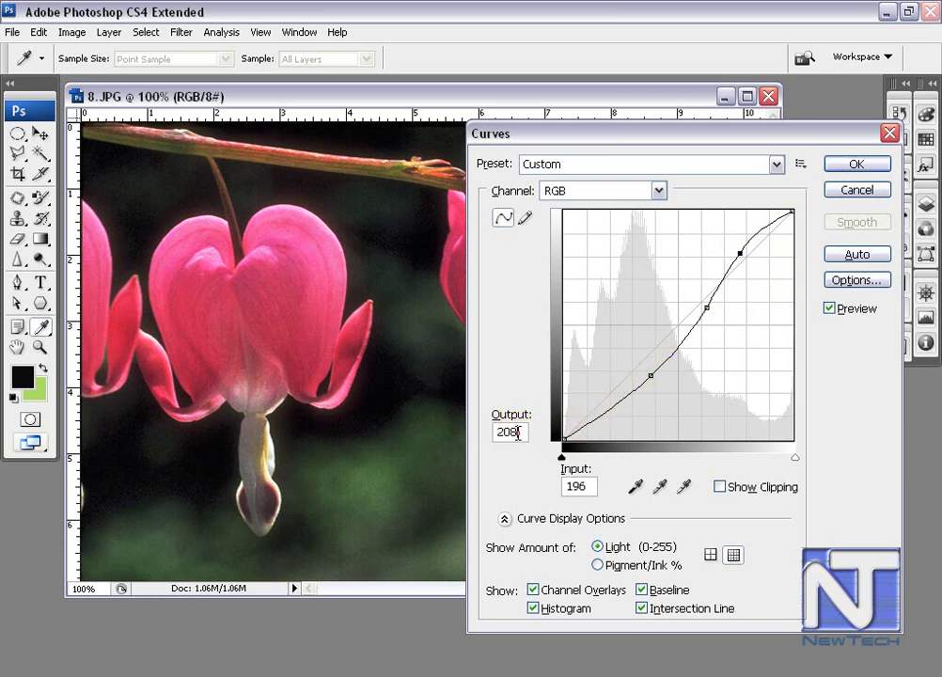
double_click(590, 486)
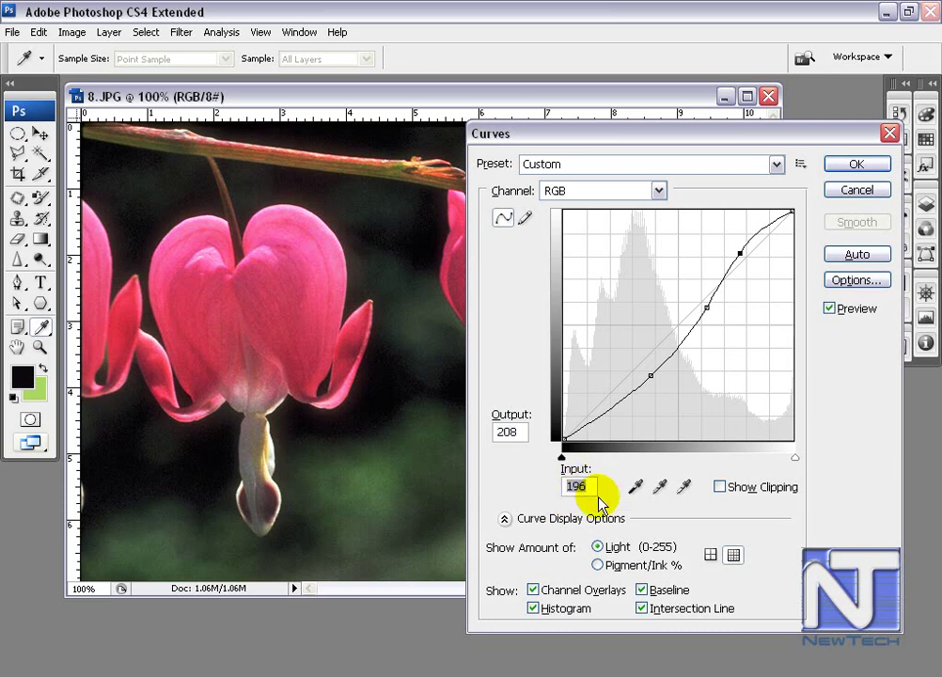
left_click(533, 590)
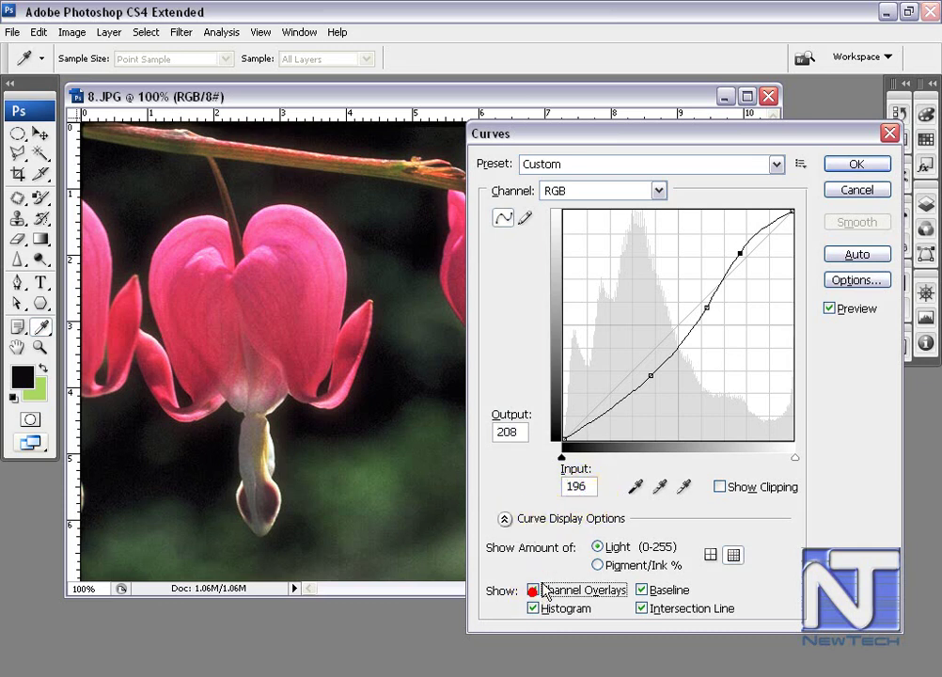
Bend the Green channel curve: lower its upper section and add a midtone point
left_click(636, 193)
left_click(599, 240)
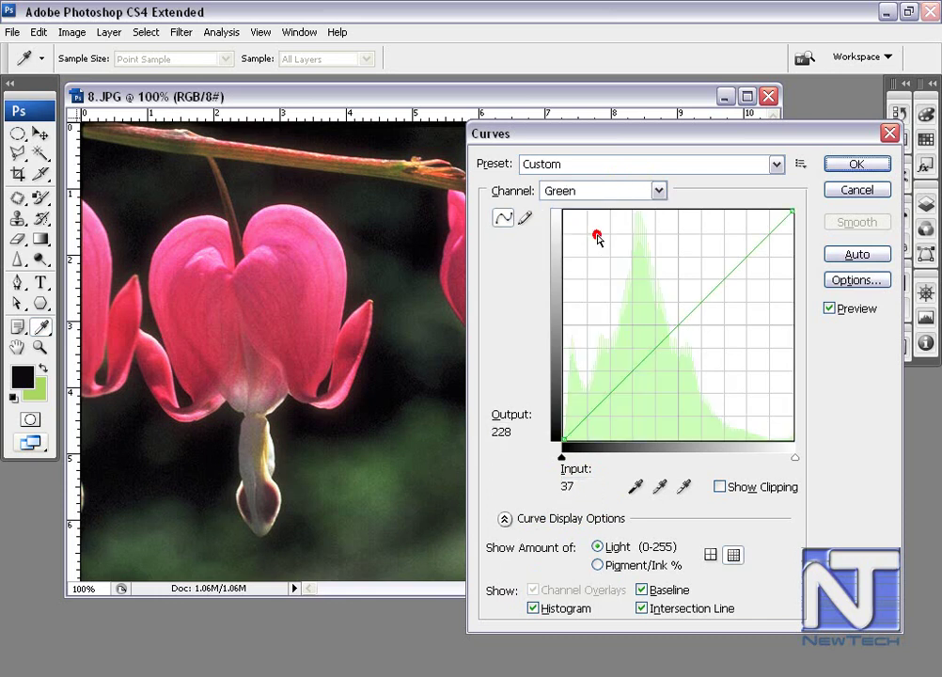
left_click_drag(745, 256, 744, 264)
left_click(672, 328)
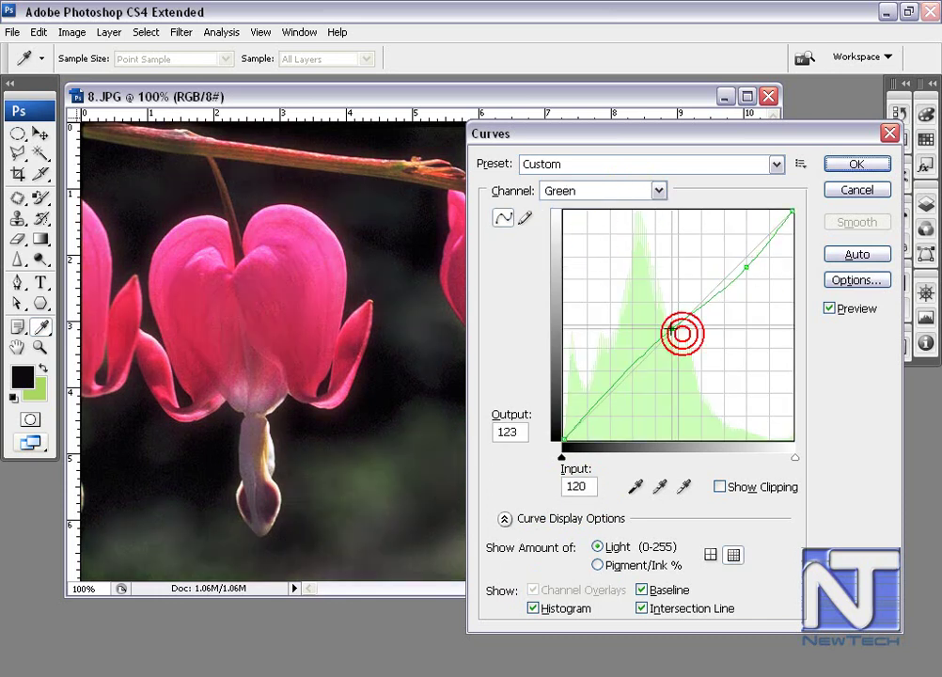
Bend the Red channel curve into a gentle S, with a point mapping 144 to 126
left_click(656, 191)
left_click(616, 223)
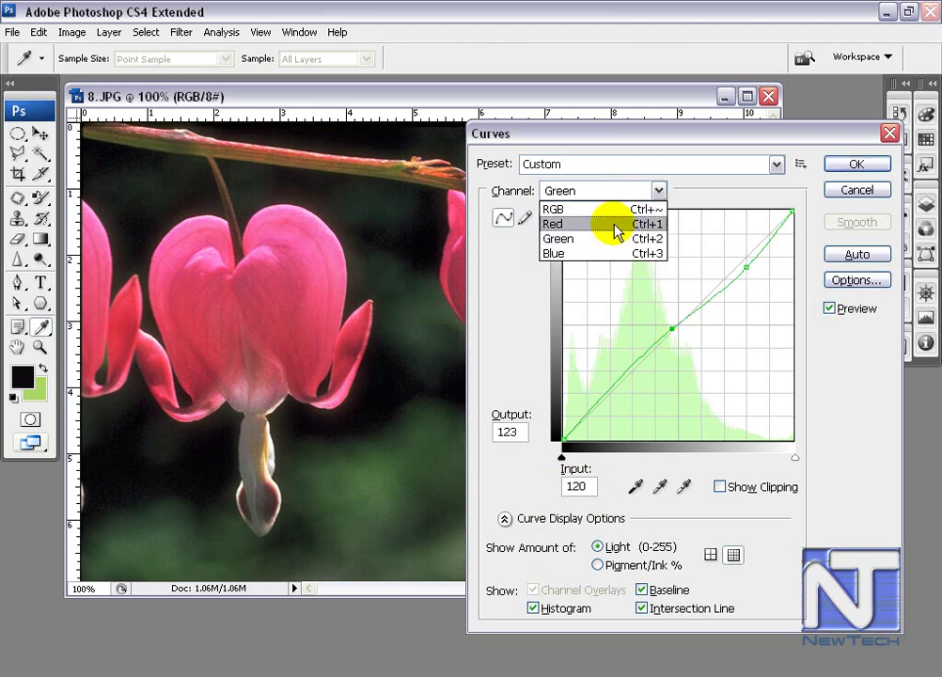
mouse_move(709, 291)
left_mouse_down()
mouse_move(712, 300)
mouse_move(679, 313)
mouse_move(693, 325)
left_mouse_up()
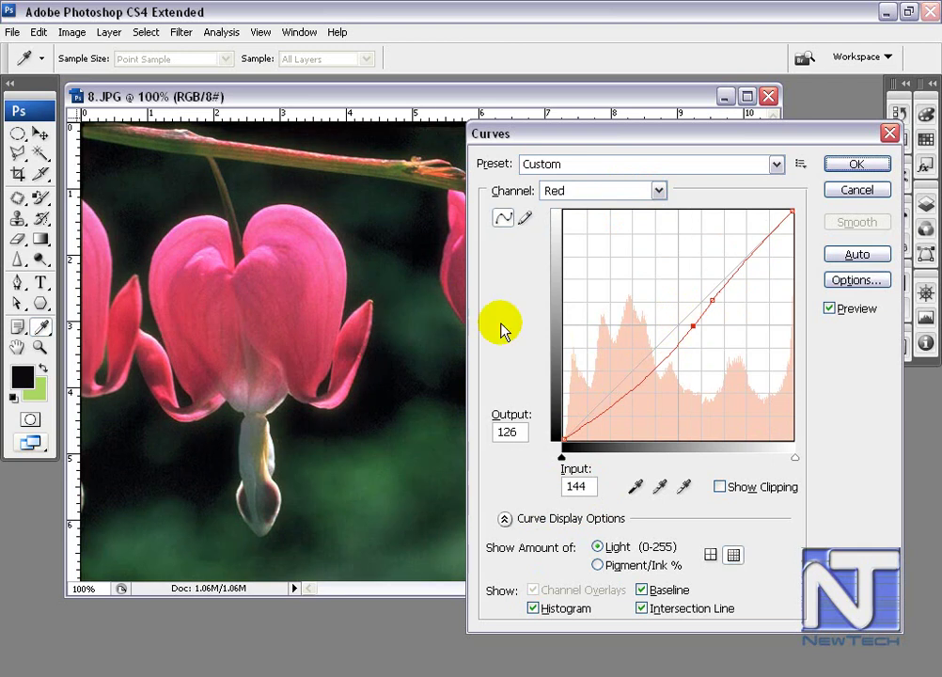
left_click_drag(503, 134, 579, 136)
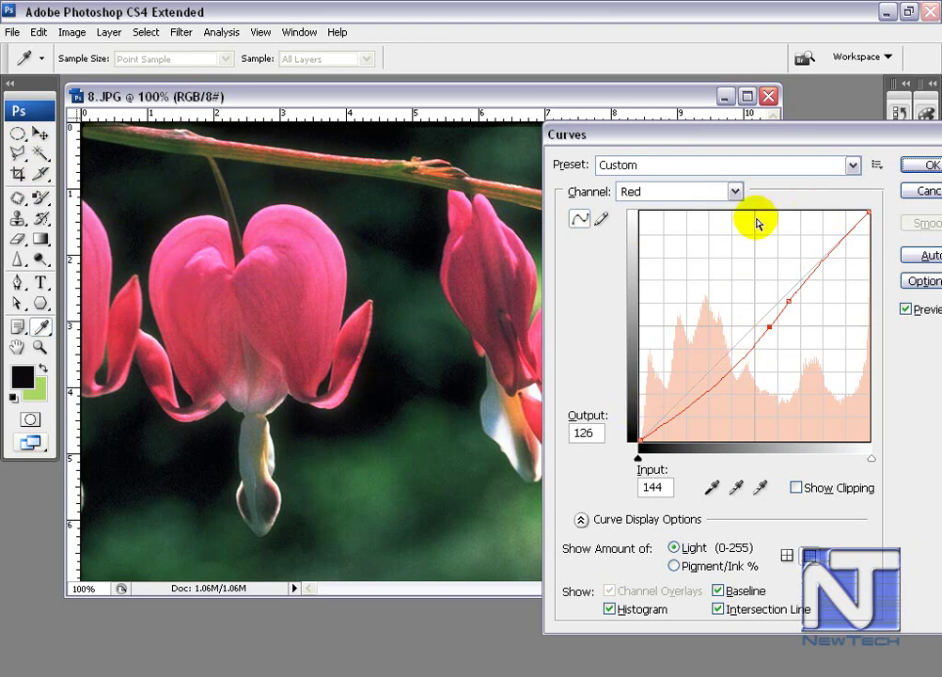
left_click_drag(833, 139, 726, 151)
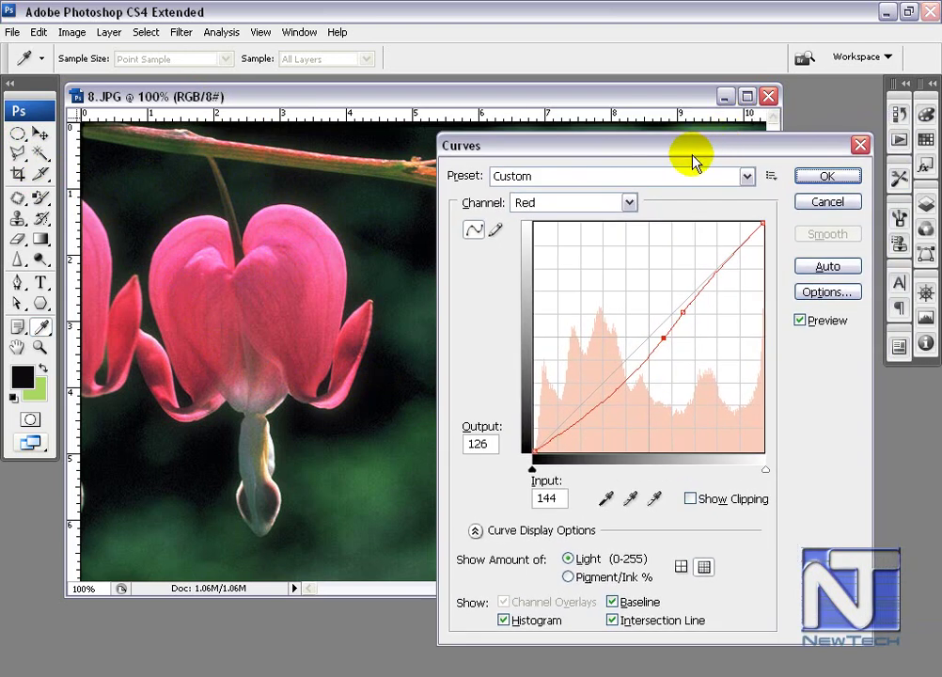
left_click(773, 178)
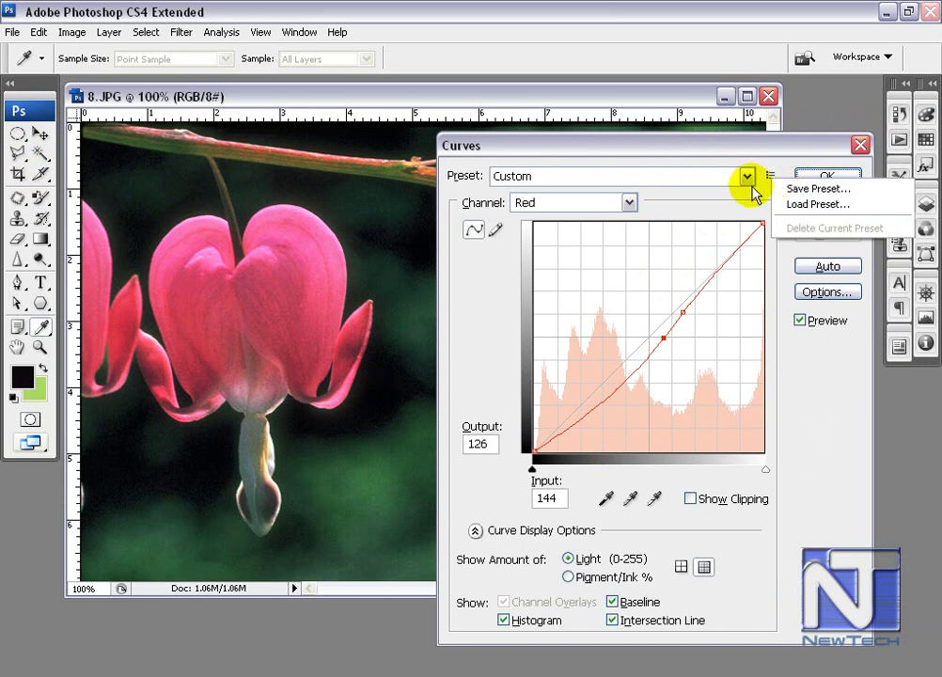
left_click(795, 188)
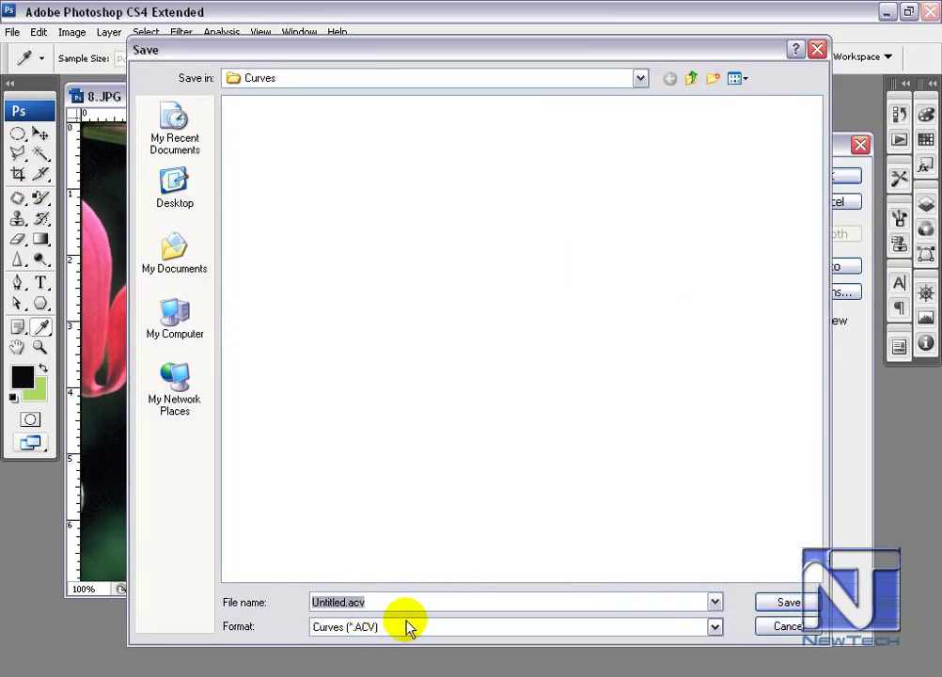
left_click(560, 81)
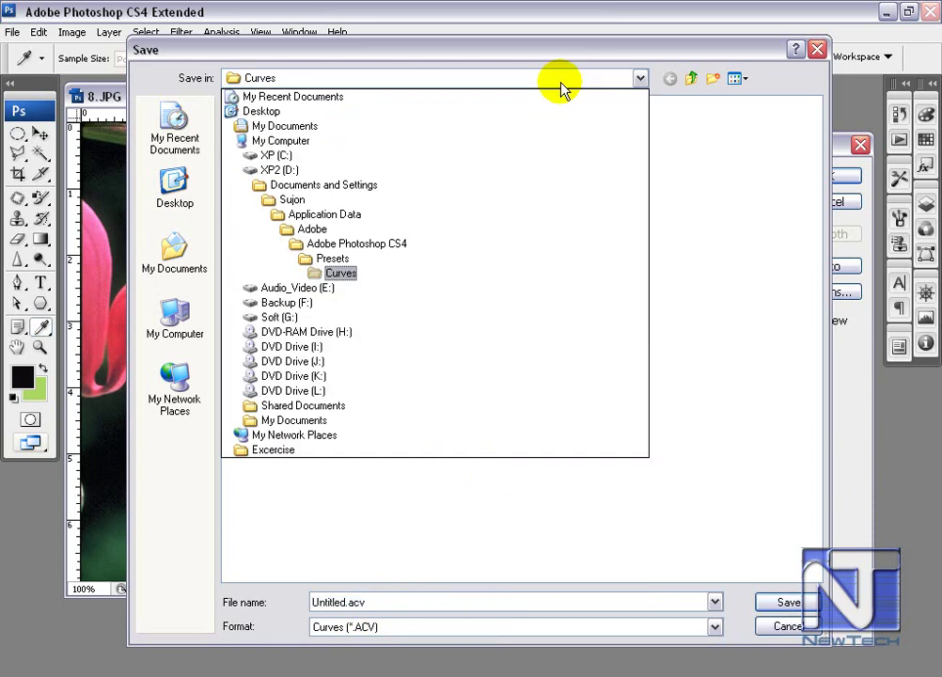
left_click(768, 87)
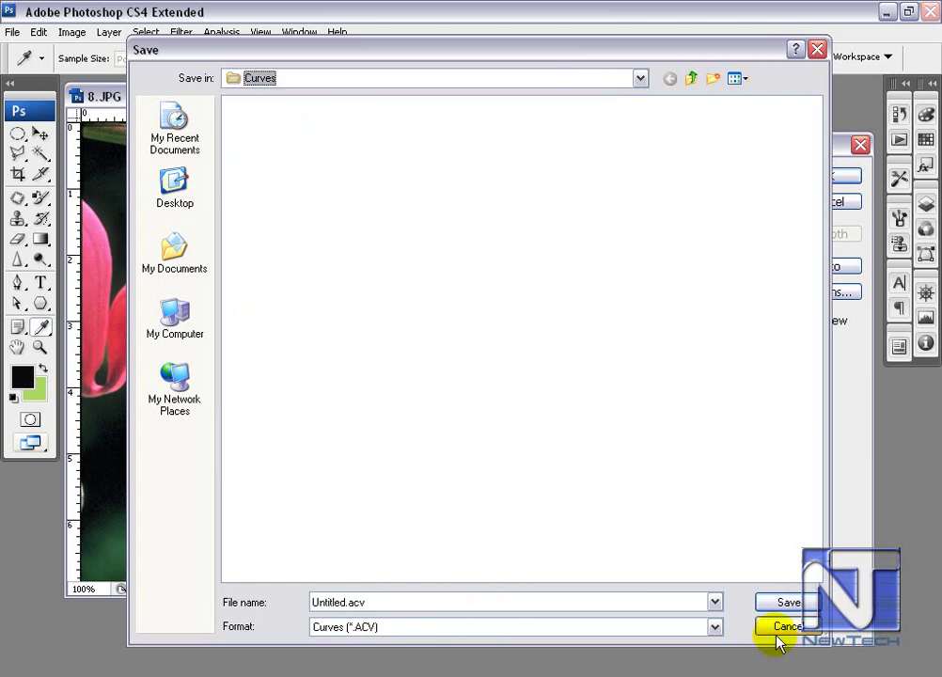
left_click(778, 627)
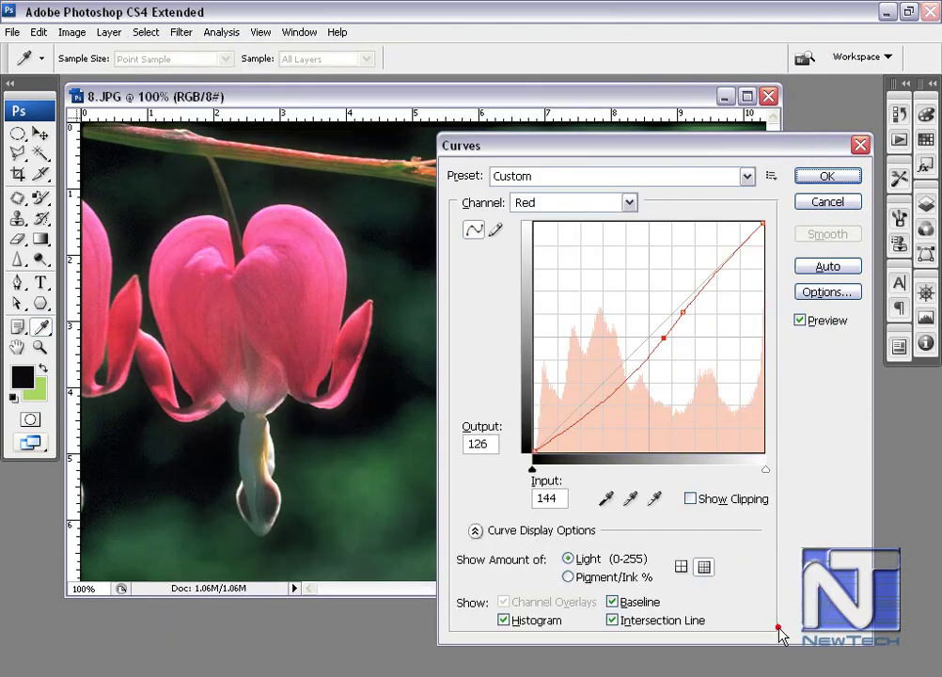
left_click(771, 176)
Try Load Preset, cancel it, and show the Preset dropdown of built-in curves
left_click(807, 205)
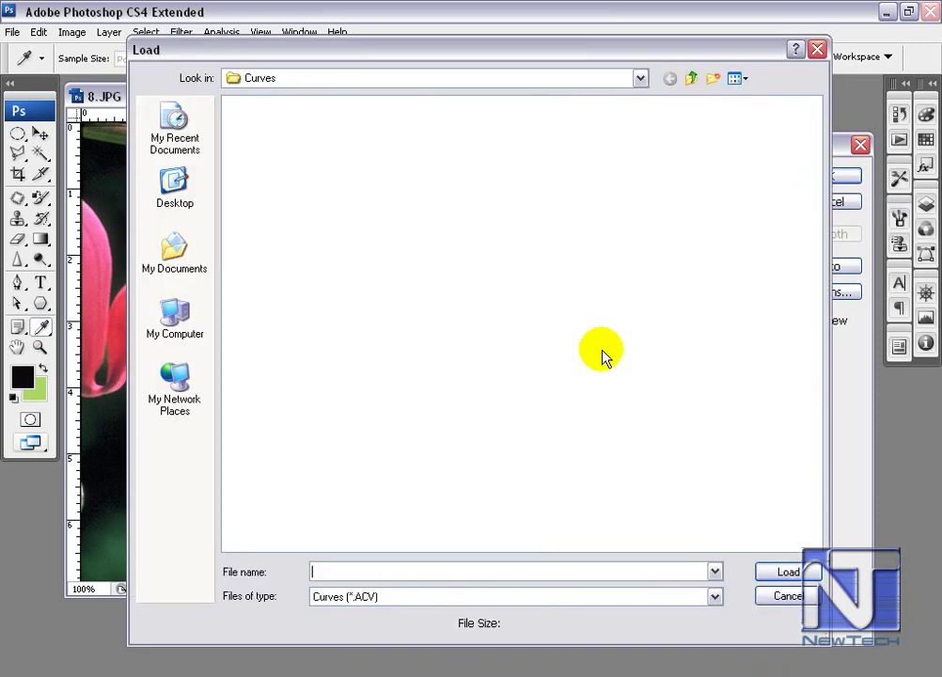
left_click(788, 596)
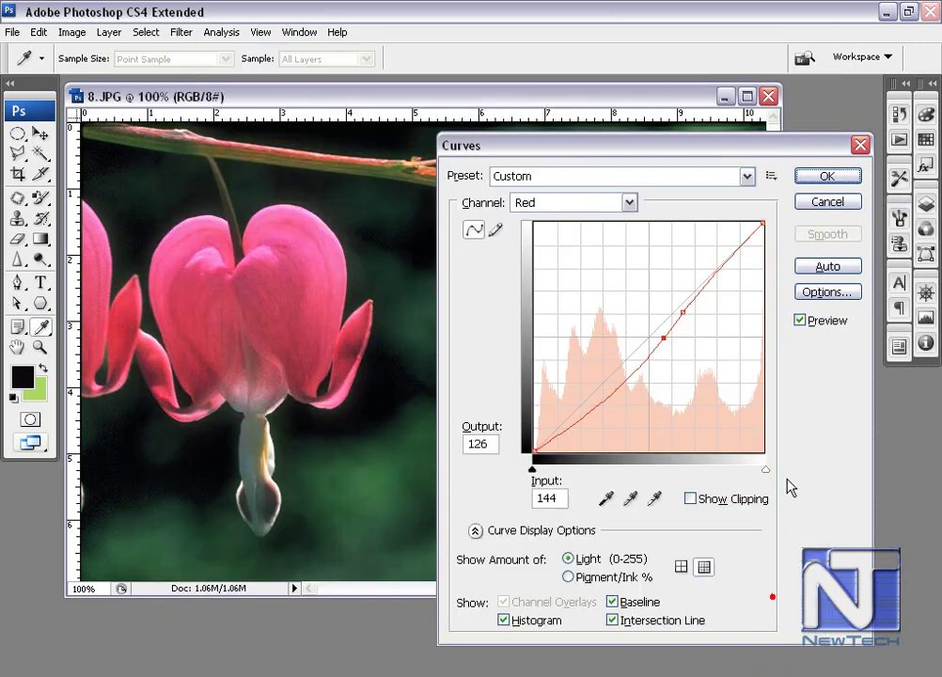
left_click(746, 176)
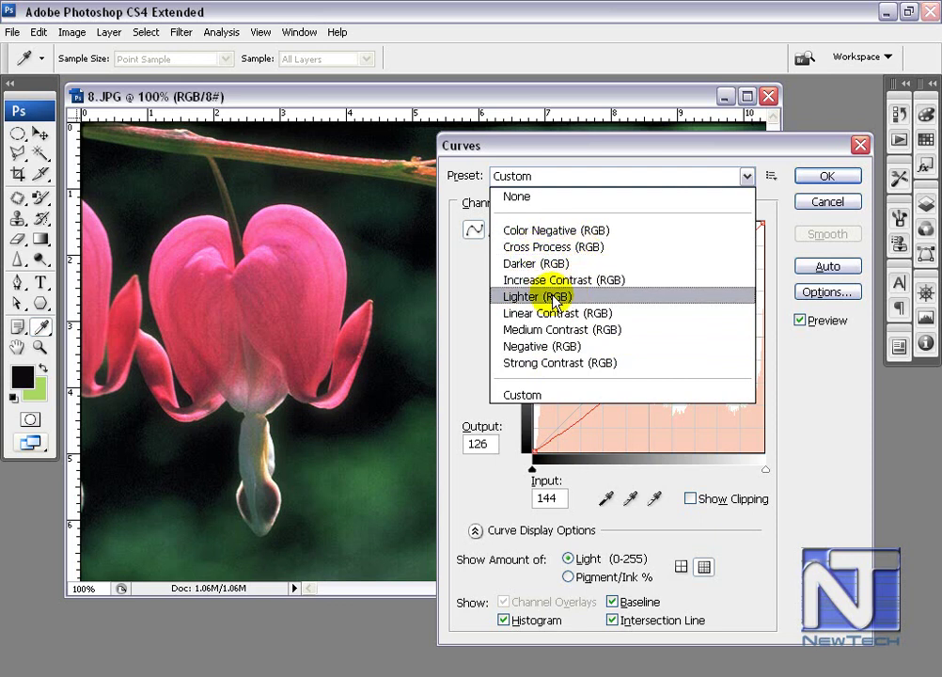
Try the Negative (RGB) and Lighter (RGB) presets, then apply Increase Contrast (RGB) on RGB
left_click(567, 347)
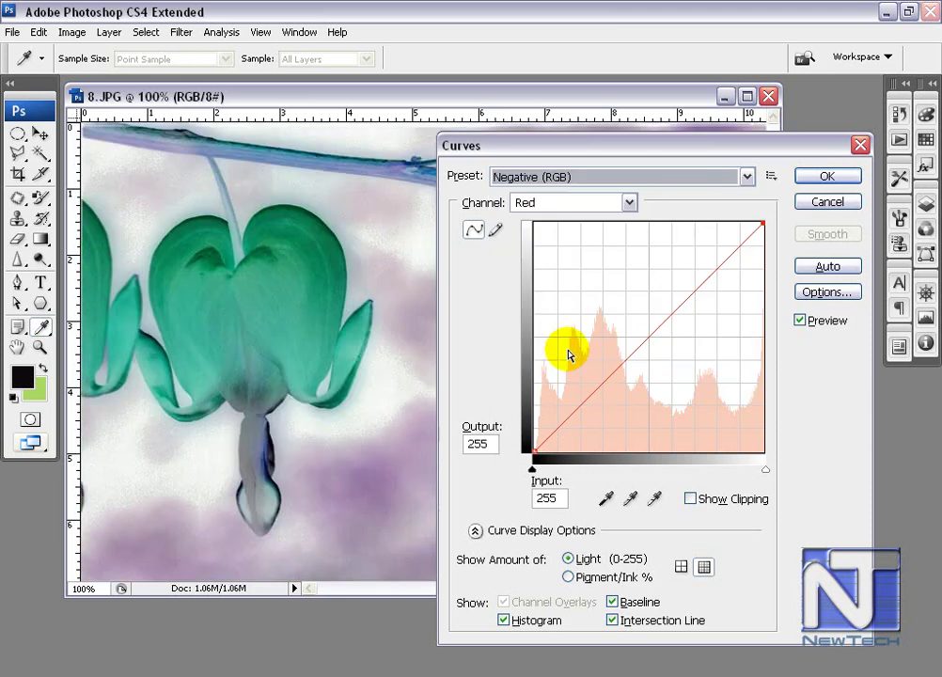
left_click(637, 178)
left_click(580, 301)
left_click(581, 203)
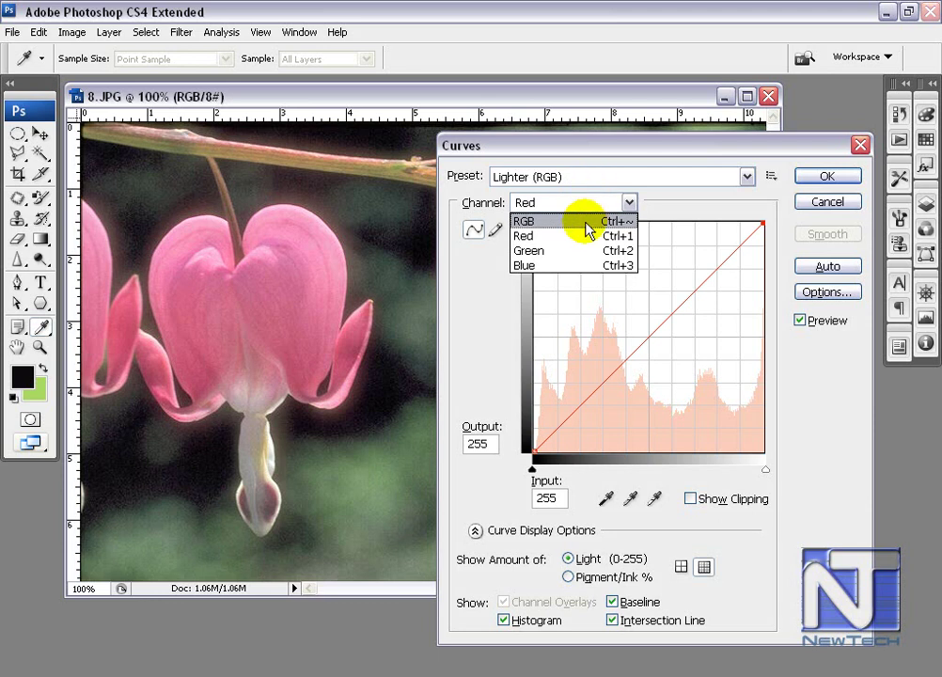
left_click(588, 228)
left_click(614, 177)
left_click(579, 279)
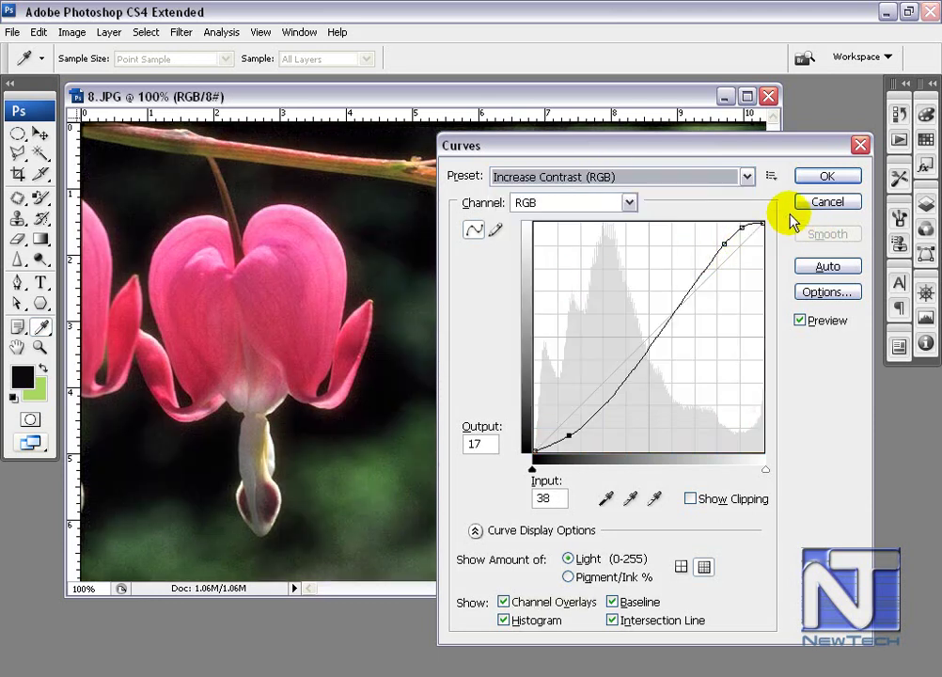
Apply Auto correction and shift the Curves dialog to the left
left_click(827, 268)
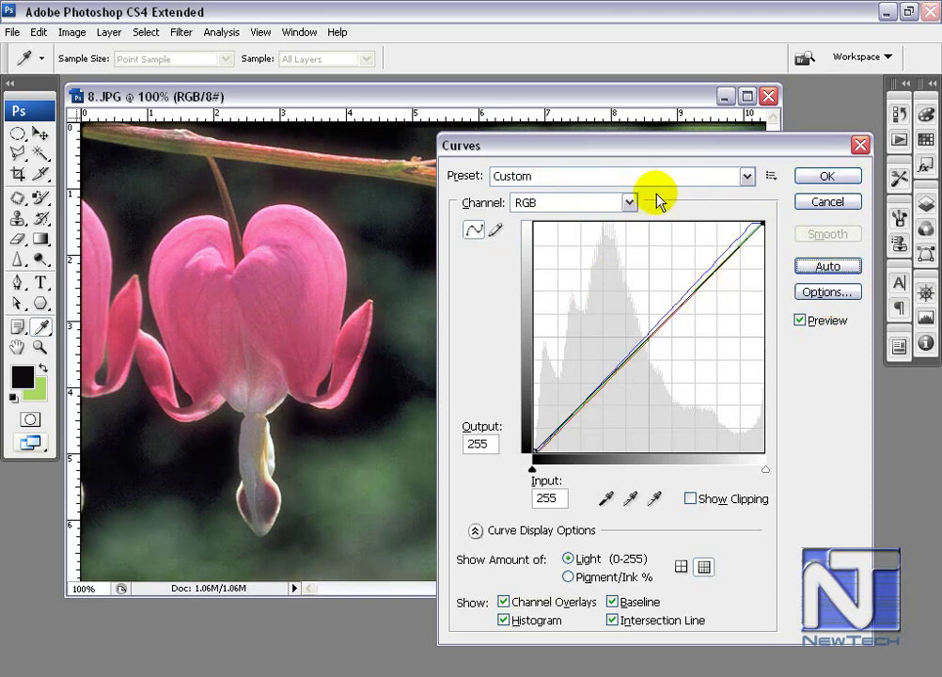
left_click_drag(656, 150, 567, 143)
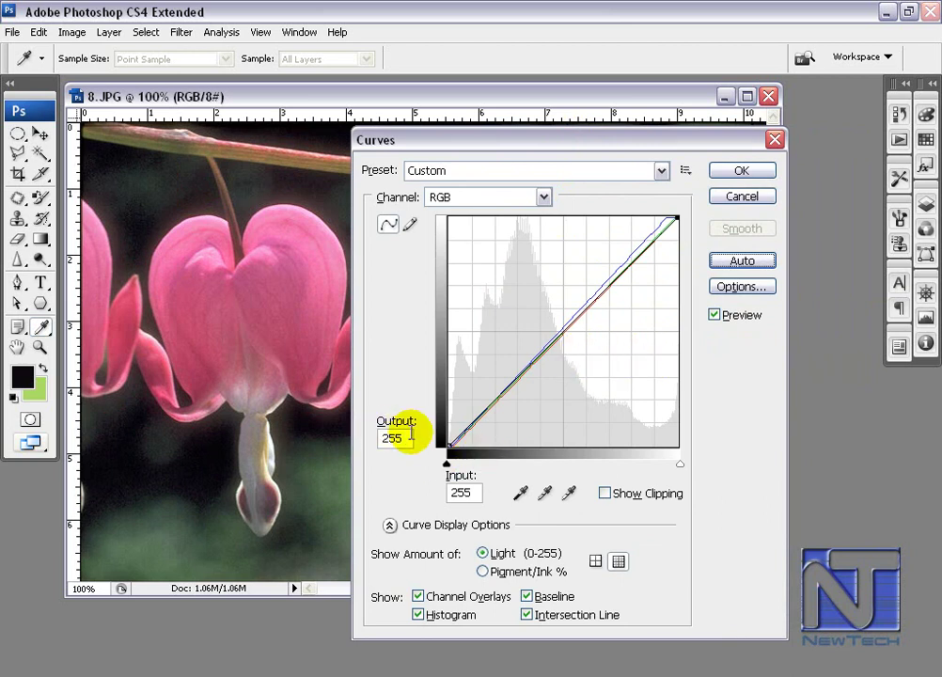
Open Auto Color Correction Options from Curves and move the window left to view its settings
left_click(740, 286)
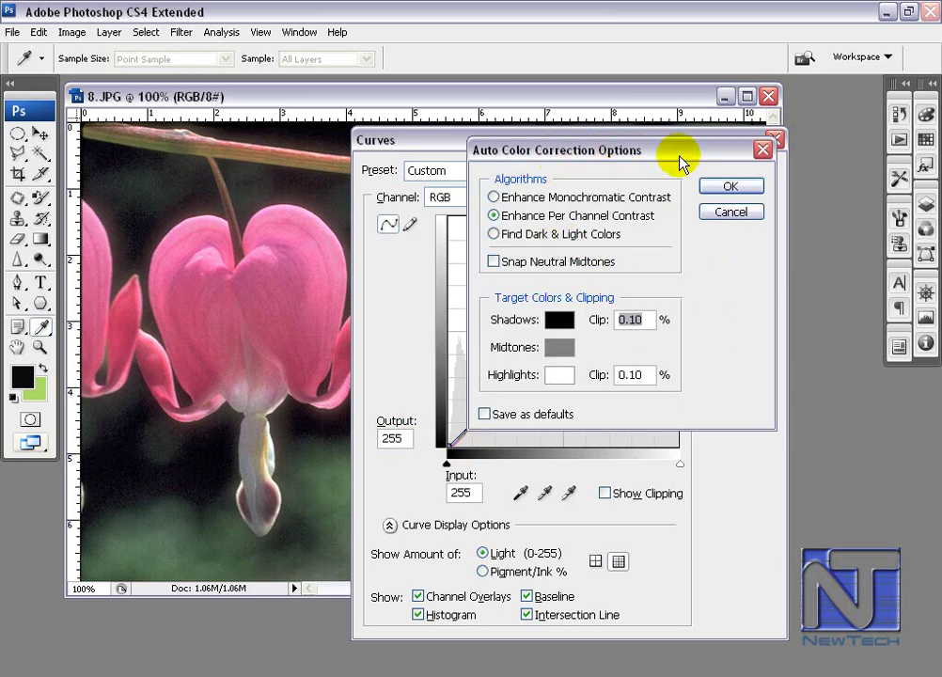
left_click_drag(679, 157, 604, 158)
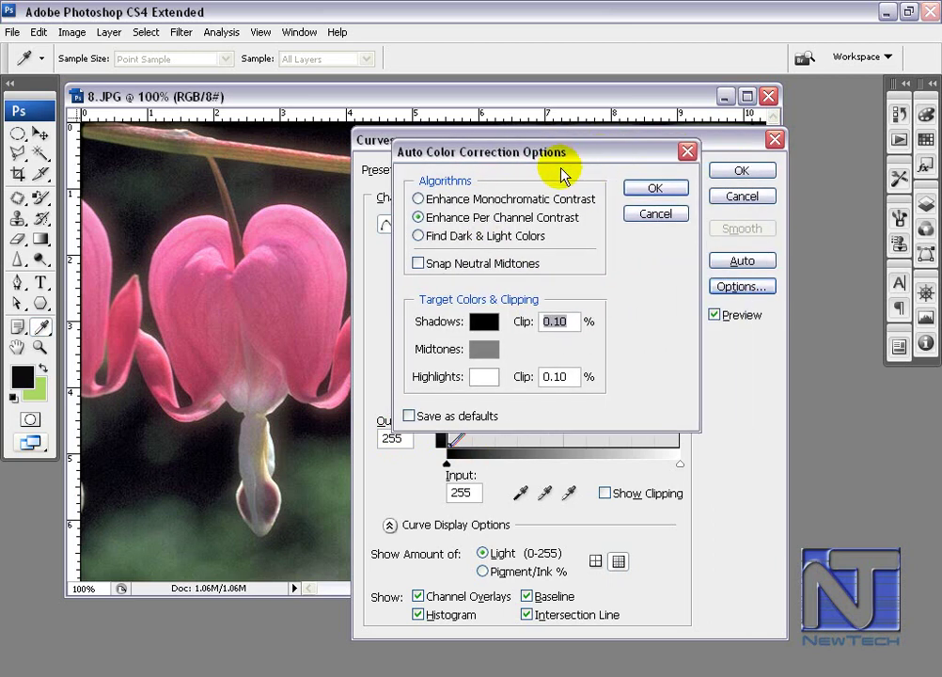